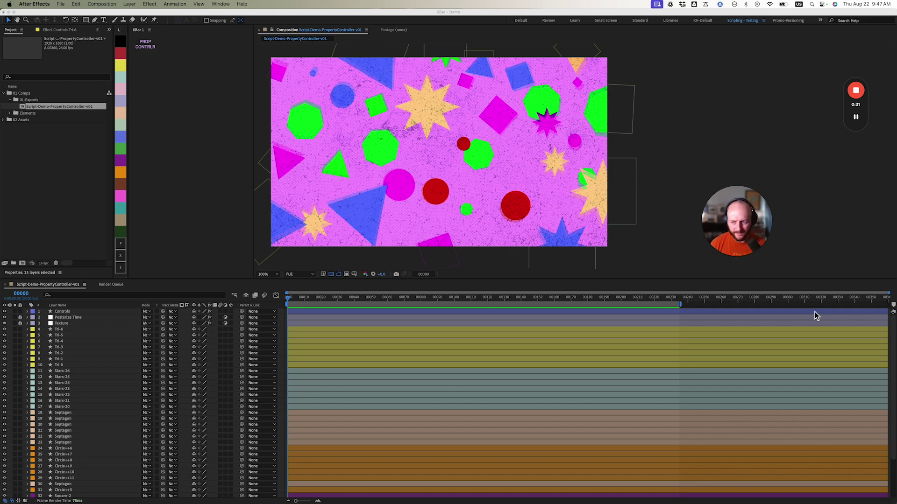
Step: Launch the Property Controller script from KBar, place it beside the composition, and keep Controls as control layer
{"action": "left_click", "coordinate": [214, 124]}
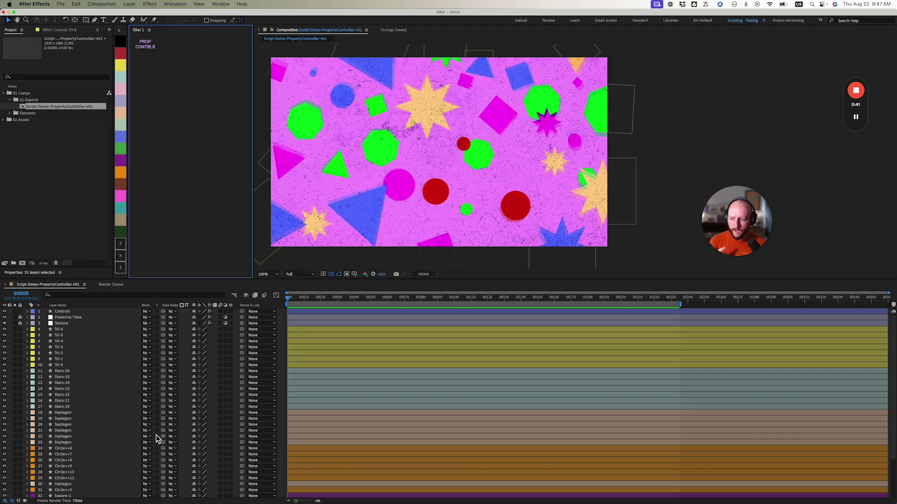
{"action": "scroll", "coordinate": [107, 447], "scroll_direction": "down", "scroll_amount": 3}
{"action": "scroll", "coordinate": [108, 468], "scroll_direction": "up", "scroll_amount": 3}
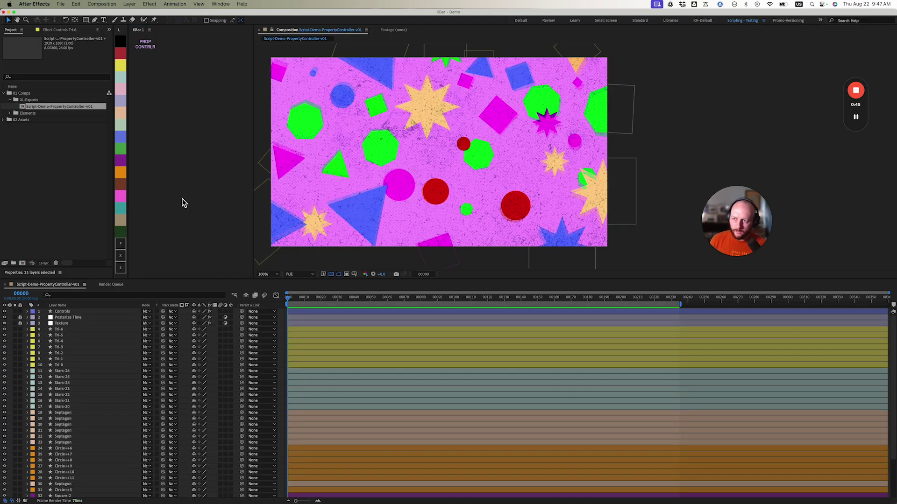
{"action": "left_click", "coordinate": [159, 60]}
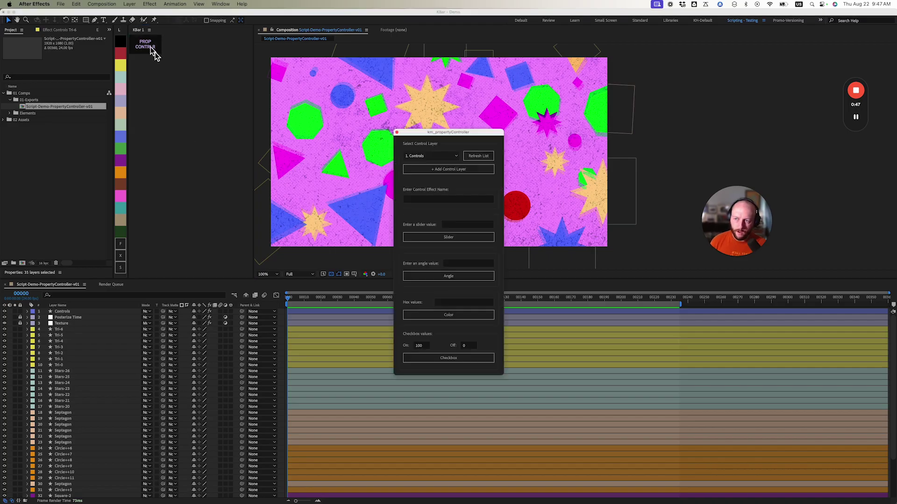
{"action": "left_click_drag", "start_coordinate": [495, 134], "coordinate": [238, 43]}
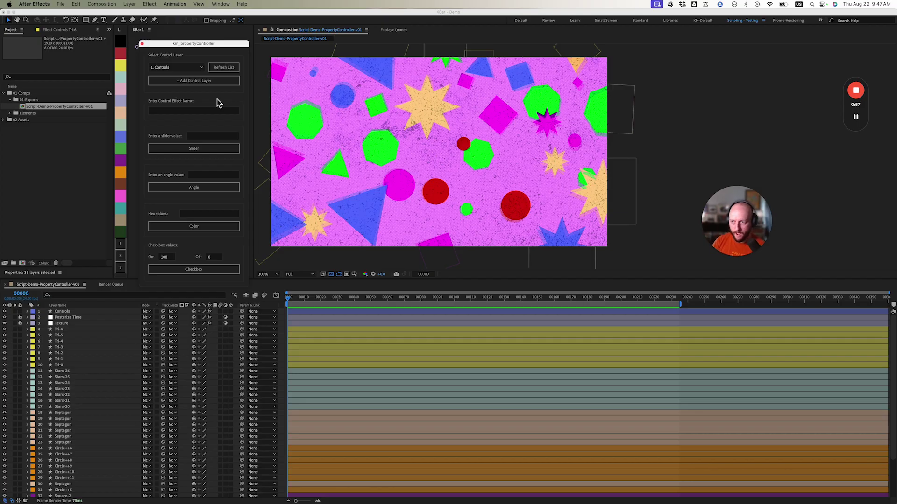
{"action": "left_click", "coordinate": [194, 68]}
{"action": "left_click", "coordinate": [194, 55]}
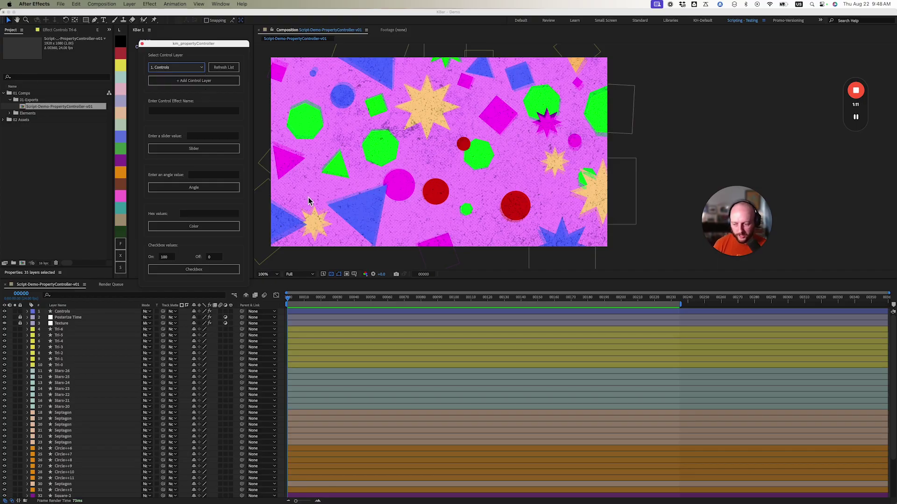
Step: Delete the old Controls layer, refresh the script's layer list, and add a fresh Controls layer
{"action": "left_click", "coordinate": [112, 314]}
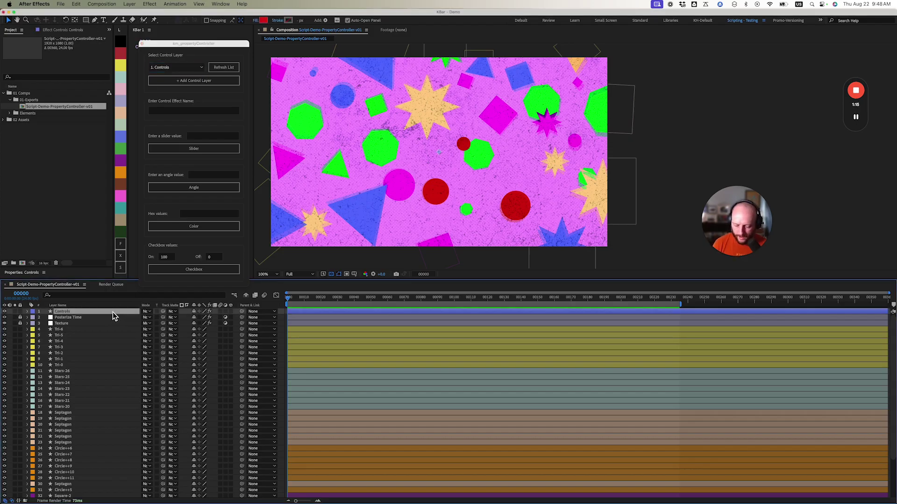
{"action": "key", "text": "Delete"}
{"action": "left_click", "coordinate": [224, 67]}
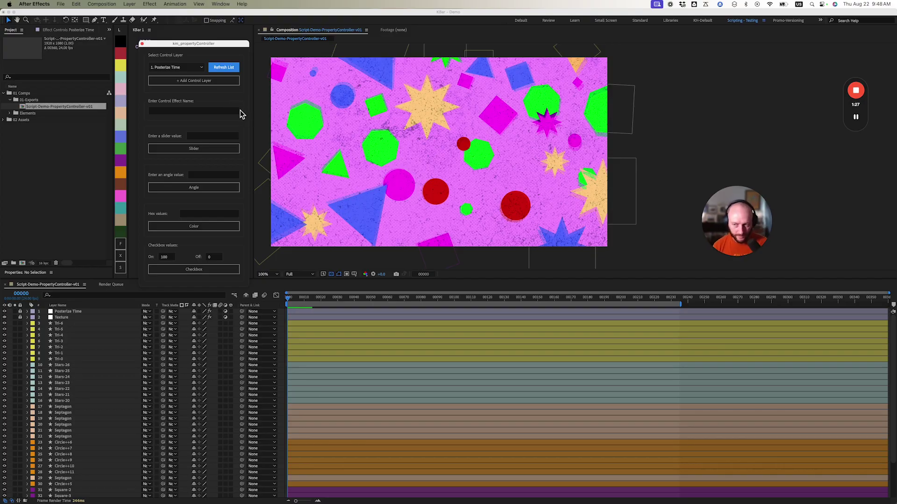
{"action": "left_click", "coordinate": [215, 82]}
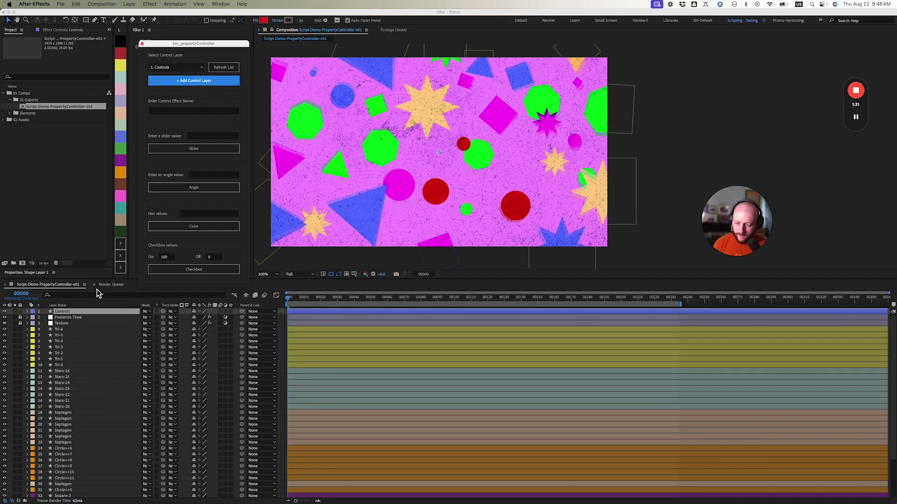
{"action": "left_click", "coordinate": [97, 311]}
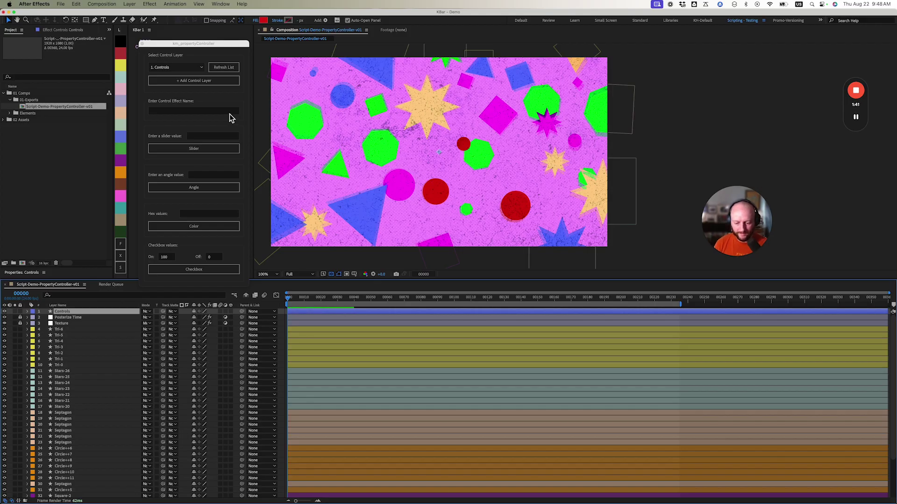
{"action": "left_click", "coordinate": [231, 102]}
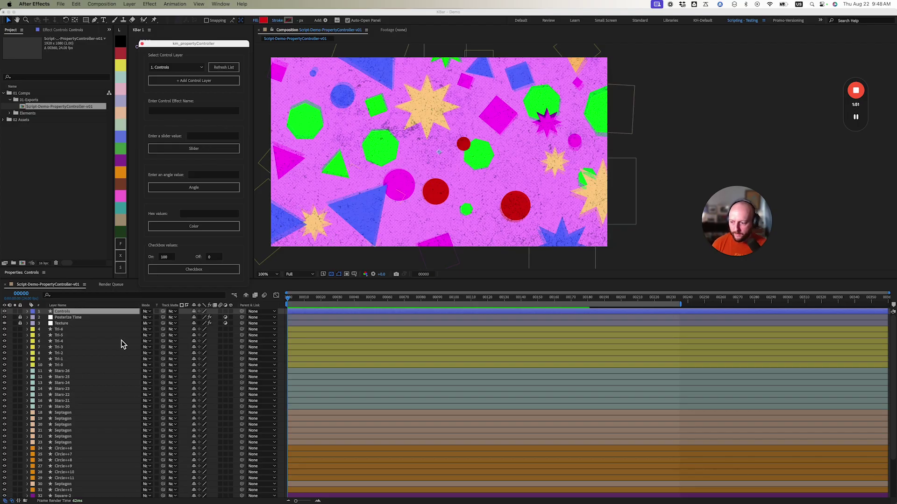
Step: Select the seven Tri layers (Tri-6 to Tri-0) and their Opacity properties
{"action": "left_click", "coordinate": [109, 341]}
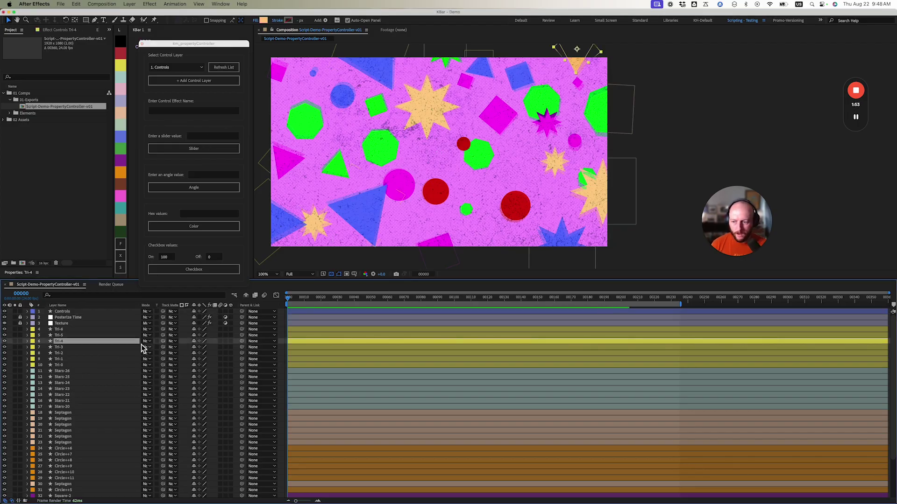
{"action": "left_click", "coordinate": [66, 365]}
{"action": "left_click", "coordinate": [62, 331], "text": "shift"}
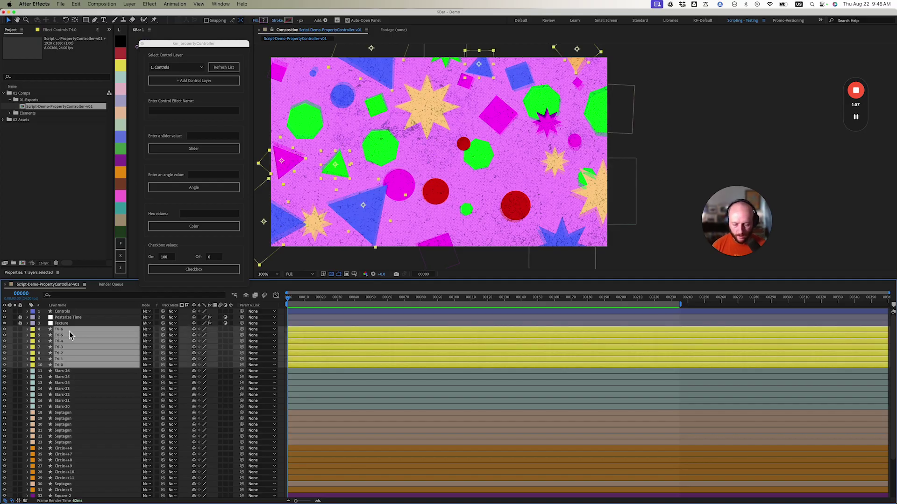
{"action": "key", "text": "t"}
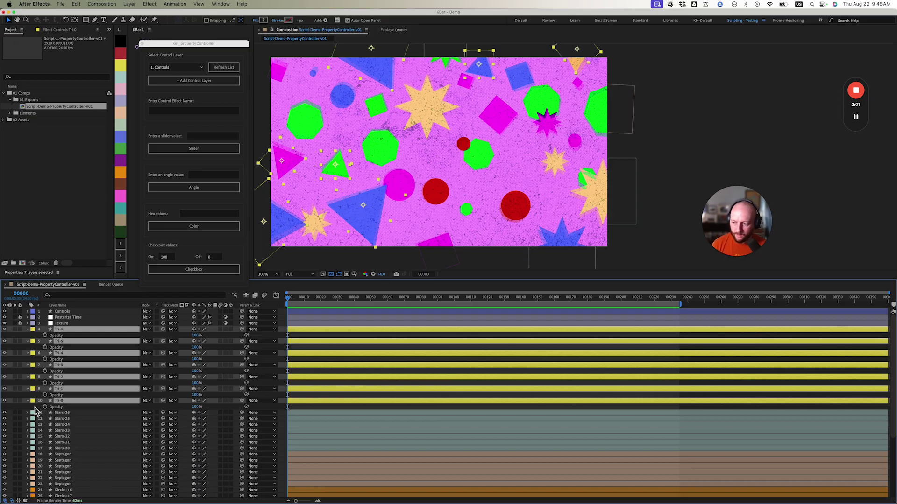
{"action": "left_click_drag", "start_coordinate": [36, 411], "coordinate": [70, 329]}
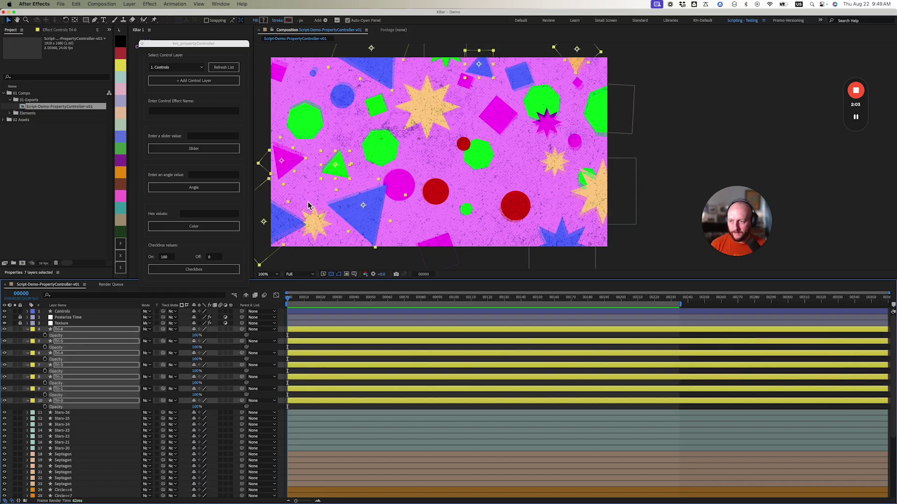
Step: Create a Triangle-Viz slider at 50 on Controls linked to the triangles' Opacity
{"action": "left_click", "coordinate": [187, 112]}
{"action": "type", "text": "Triangle"}
{"action": "type", "text": "gle"}
{"action": "type", "text": "-Vis"}
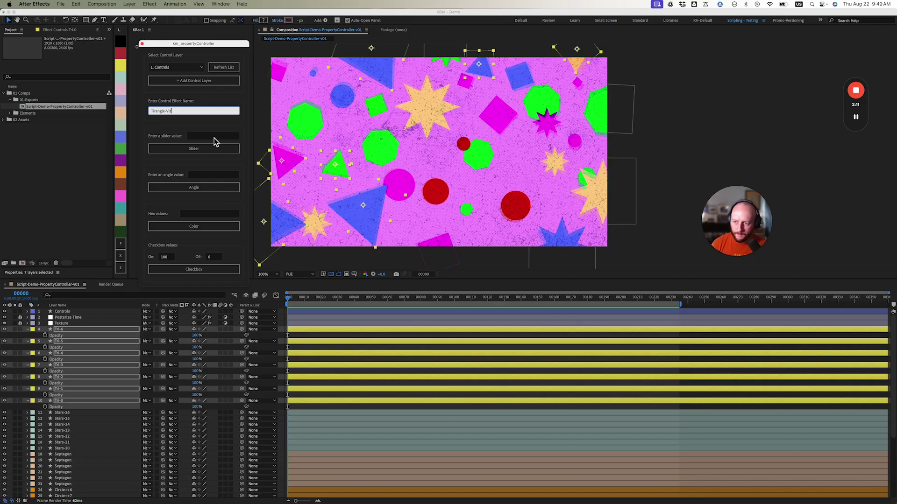
{"action": "left_click", "coordinate": [214, 141]}
{"action": "type", "text": "5"}
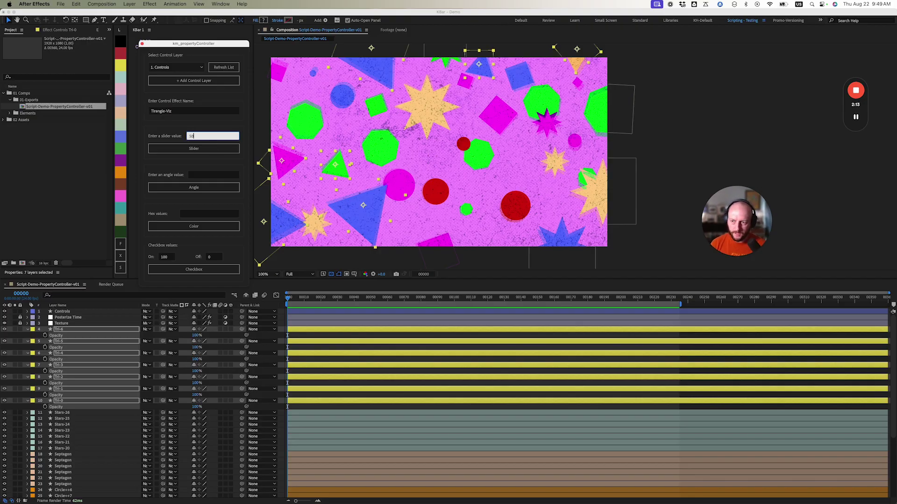
{"action": "type", "text": "0"}
{"action": "left_click", "coordinate": [218, 150]}
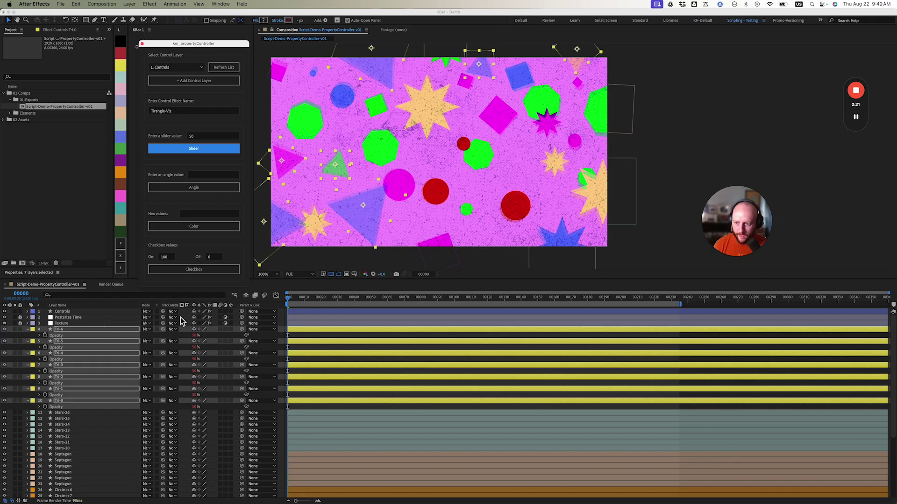
{"action": "left_click", "coordinate": [88, 312]}
Step: Scrub the Triangle-Viz slider to adjust triangle opacity, then collapse the Tri layers' Opacity rows
{"action": "key", "text": "e"}
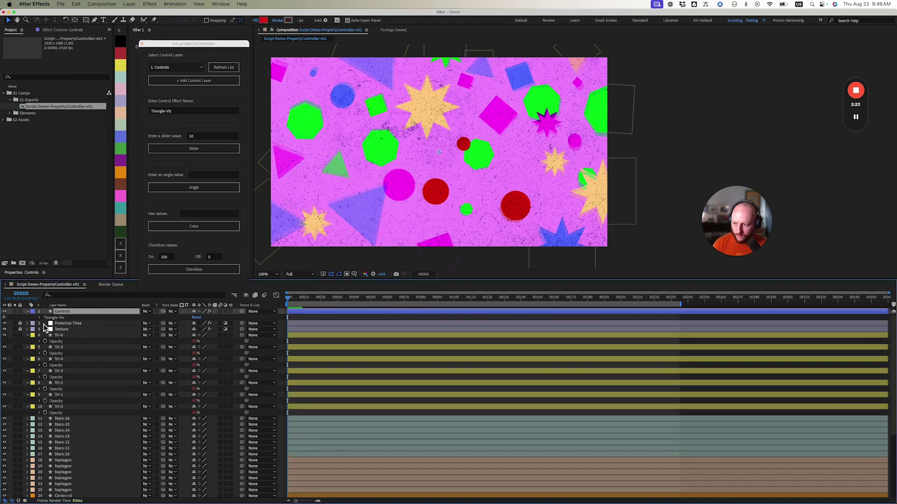
{"action": "left_click", "coordinate": [40, 318]}
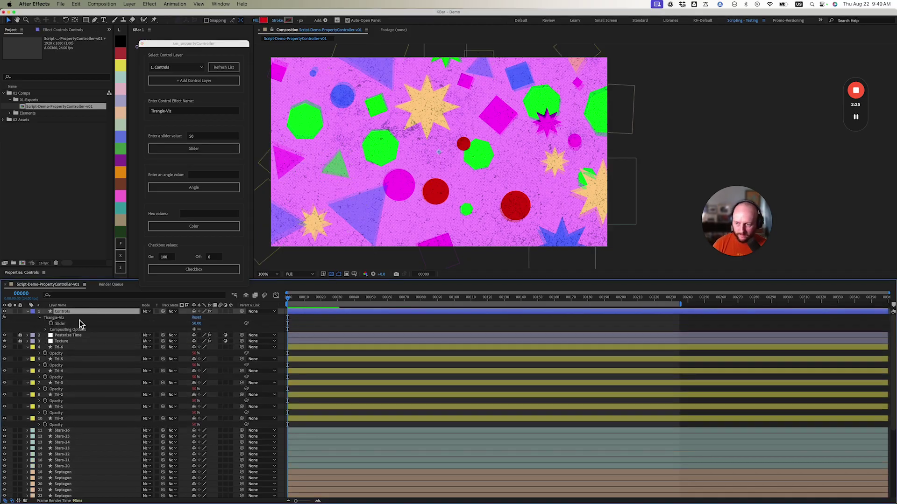
{"action": "mouse_move", "coordinate": [196, 323]}
{"action": "left_mouse_down"}
{"action": "mouse_move", "coordinate": [187, 323]}
{"action": "mouse_move", "coordinate": [217, 322]}
{"action": "mouse_move", "coordinate": [208, 323]}
{"action": "left_mouse_up"}
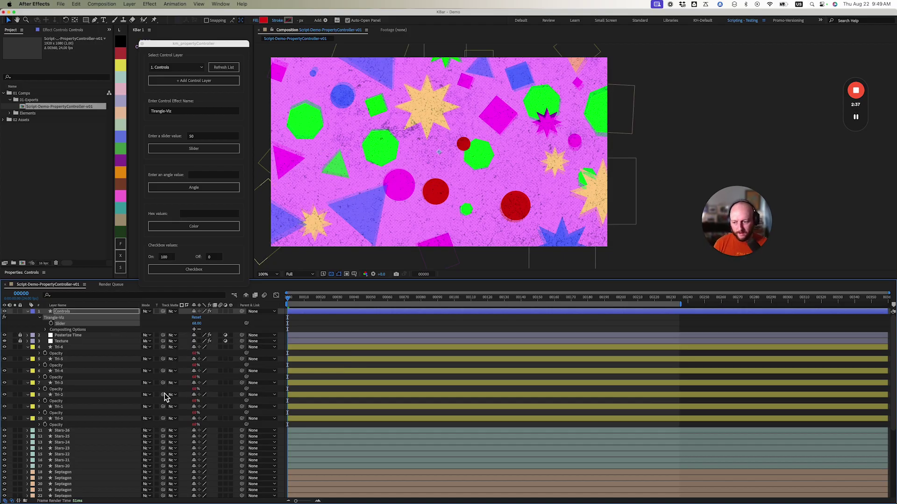
{"action": "left_click", "coordinate": [226, 323]}
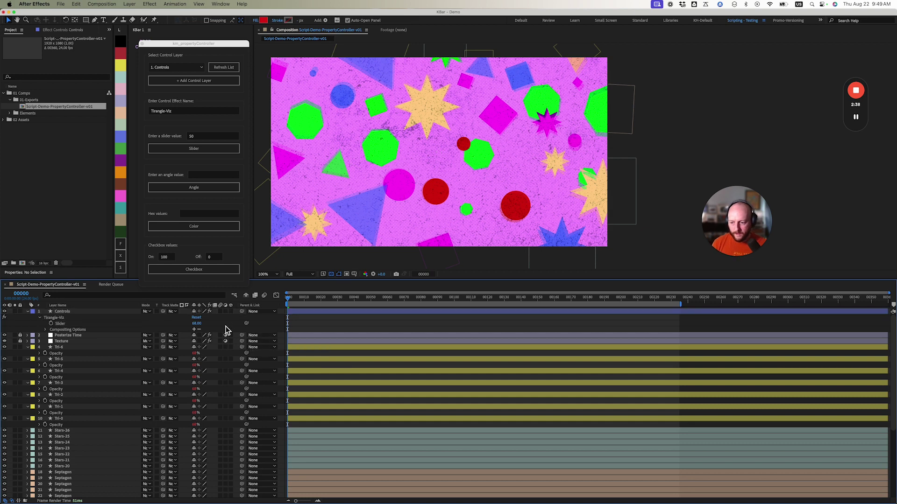
{"action": "left_click", "coordinate": [86, 348]}
{"action": "left_click", "coordinate": [84, 421], "text": "shift"}
{"action": "key", "text": "t"}
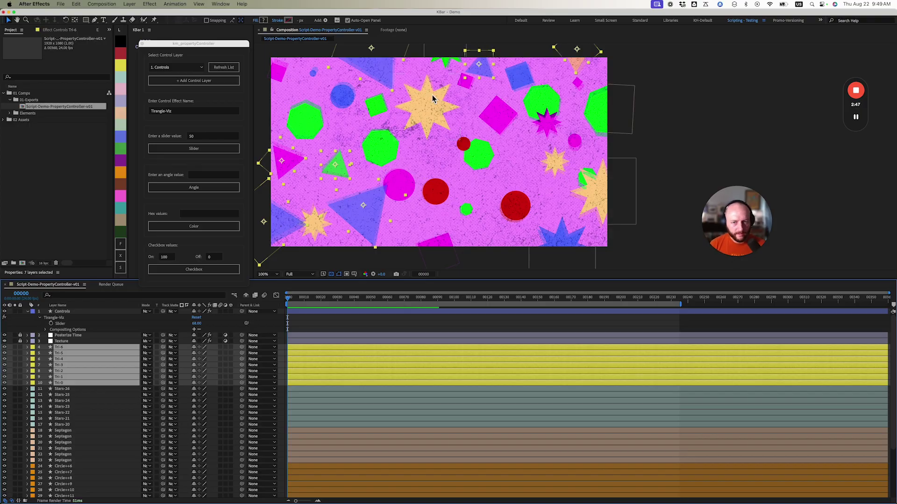
Step: Select the Rotation properties of all seven Stars layers
{"action": "left_click", "coordinate": [86, 425]}
{"action": "left_click", "coordinate": [81, 390], "text": "shift"}
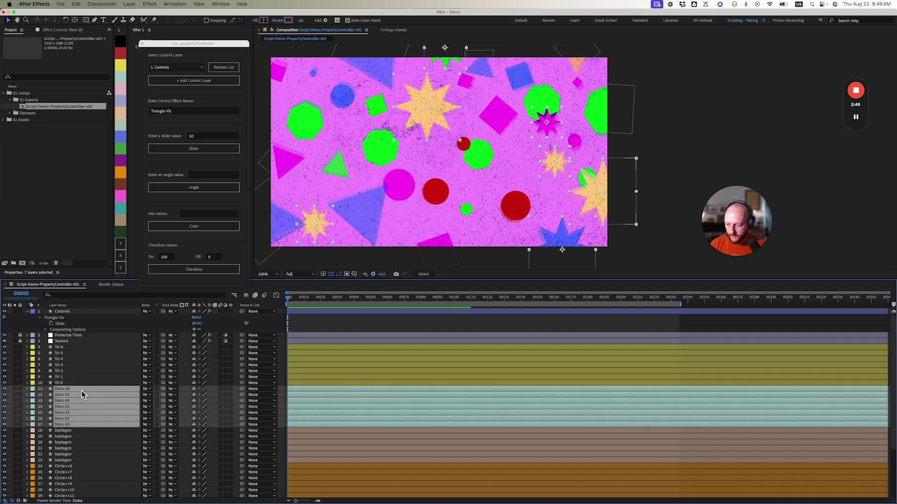
{"action": "key", "text": "r"}
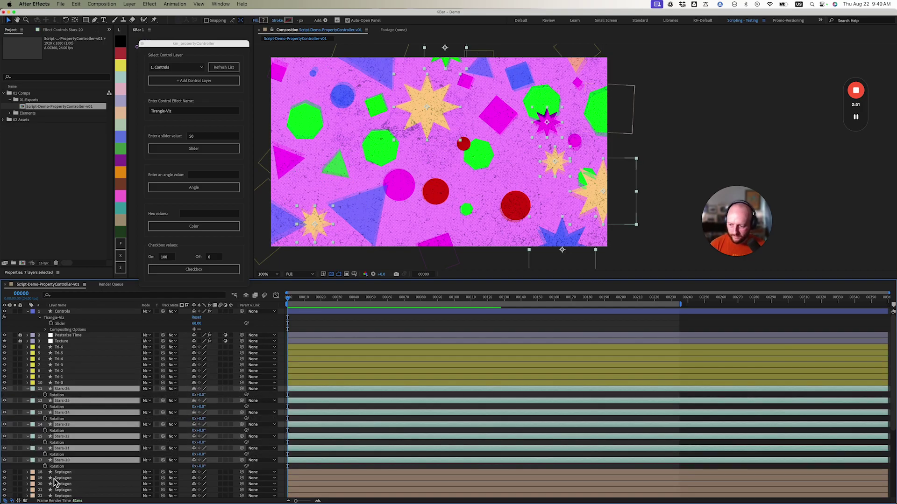
{"action": "left_click_drag", "start_coordinate": [39, 469], "coordinate": [75, 392]}
Step: Clear the old name and slider value, then create a 60° Rotation angle control linked to the stars
{"action": "left_click", "coordinate": [170, 114]}
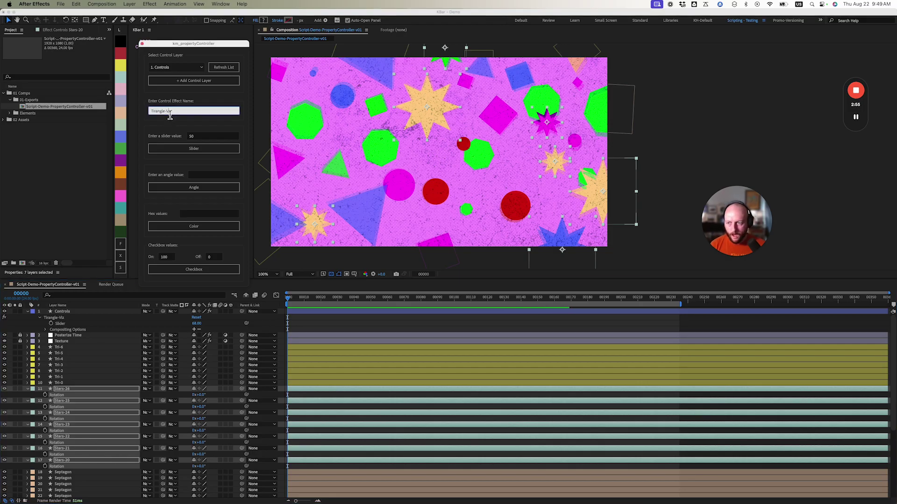
{"action": "key", "text": "BackSpace"}
{"action": "left_click", "coordinate": [195, 137]}
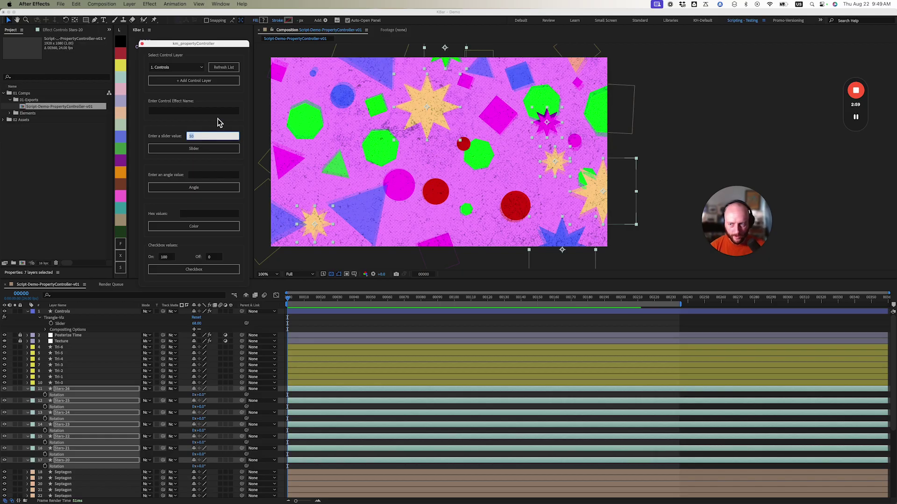
{"action": "key", "text": "BackSpace"}
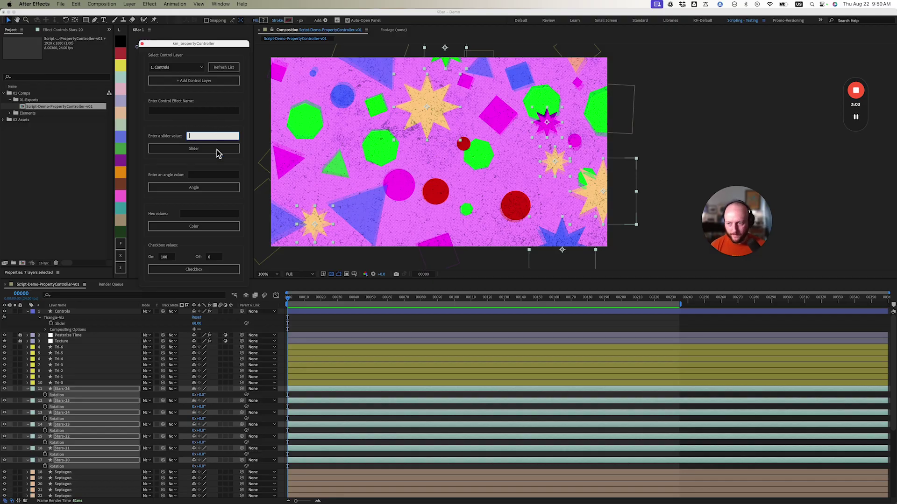
{"action": "left_click", "coordinate": [209, 177]}
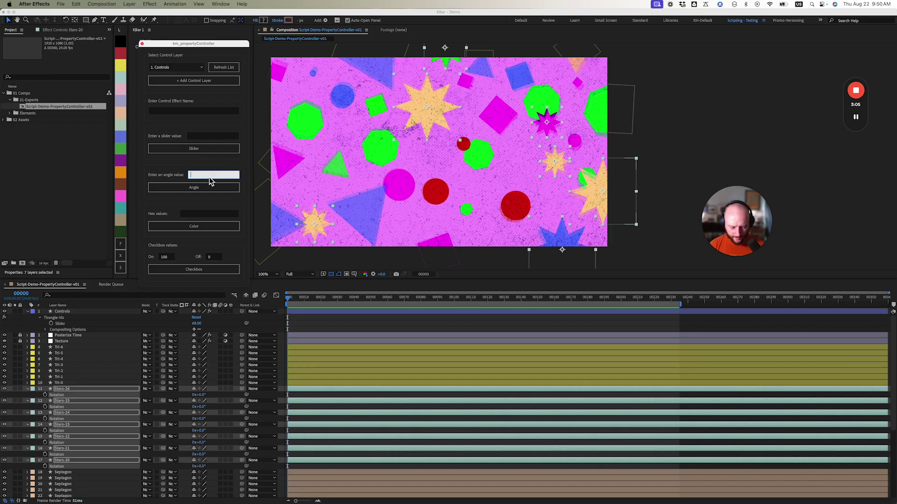
{"action": "type", "text": "60"}
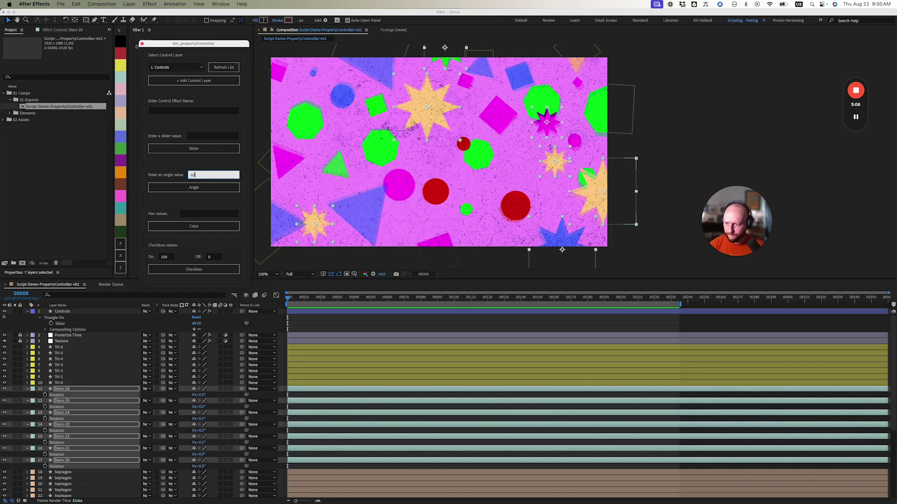
{"action": "left_click", "coordinate": [217, 187]}
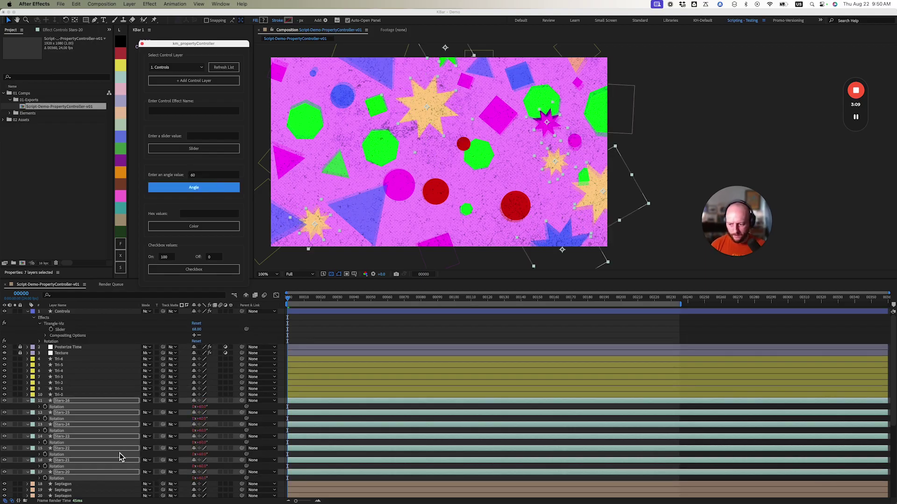
{"action": "left_click", "coordinate": [40, 341]}
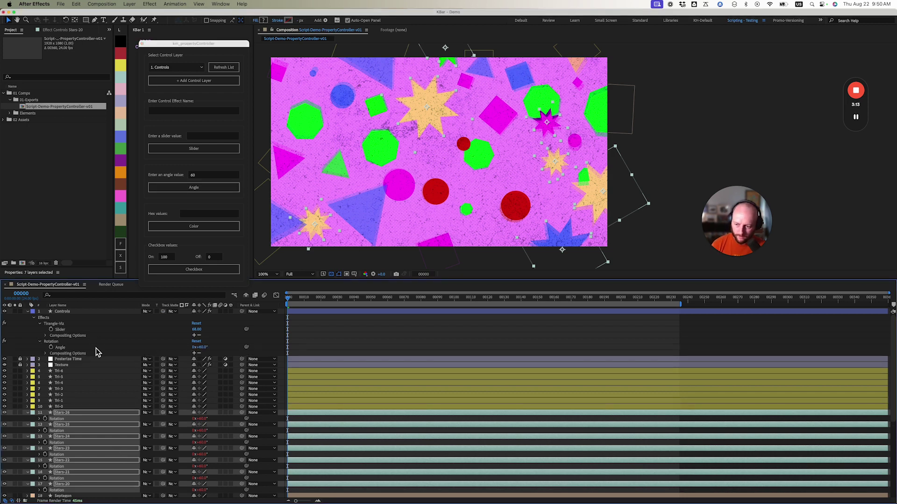
Step: Test the stars' Angle control, reset it to 0°, and empty the controller's angle field
{"action": "left_click", "coordinate": [69, 347]}
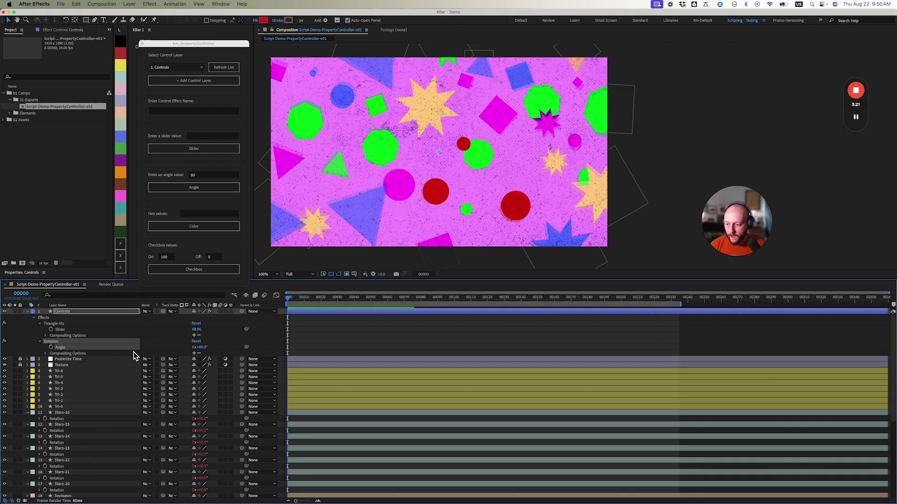
{"action": "left_click_drag", "start_coordinate": [198, 348], "coordinate": [225, 351]}
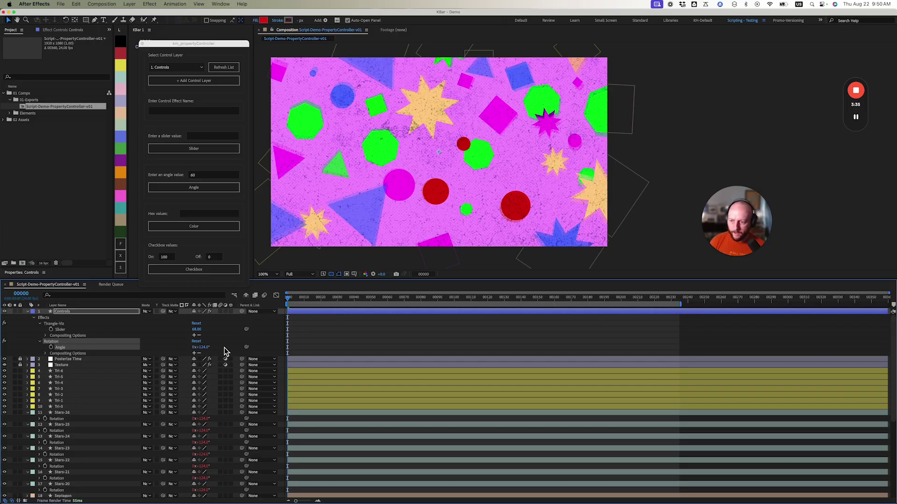
{"action": "left_click", "coordinate": [206, 347]}
{"action": "type", "text": "0"}
{"action": "key", "text": "Return"}
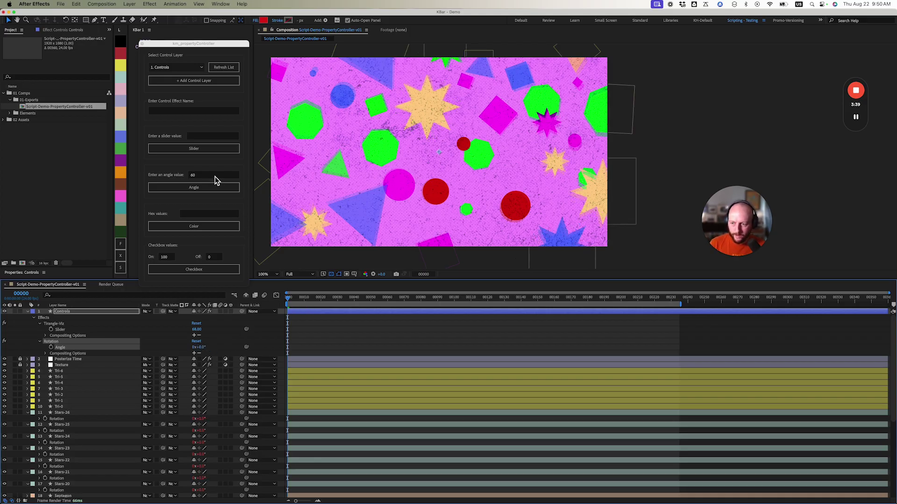
{"action": "left_click", "coordinate": [215, 178]}
{"action": "key", "text": "BackSpace"}
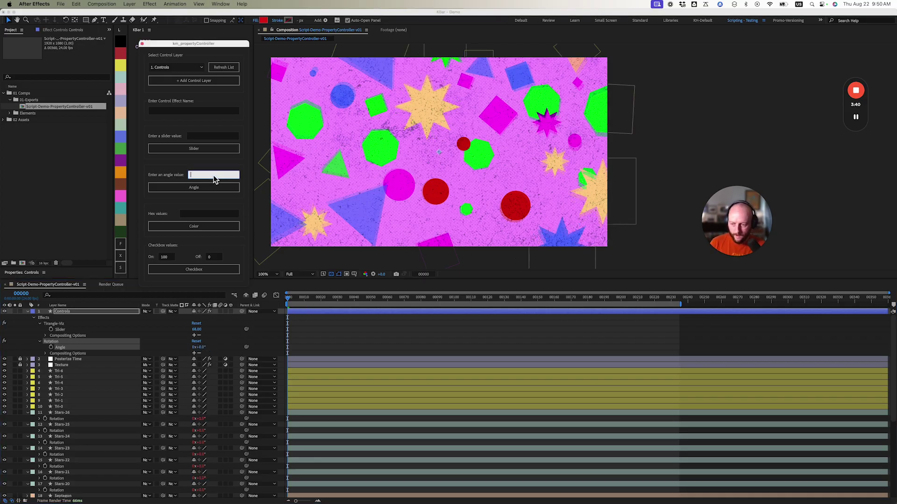
Step: Collapse the Stars' Rotation rows and move Septagon layer 30 up to sit at 24
{"action": "left_click", "coordinate": [217, 215]}
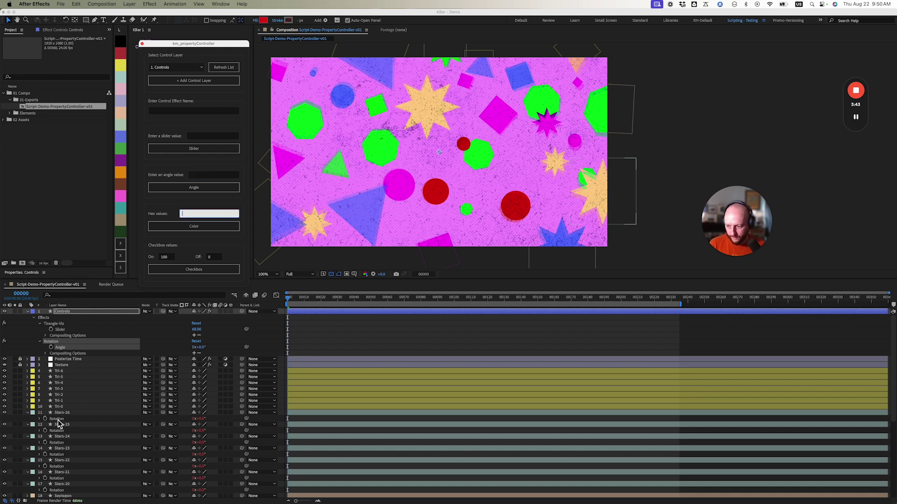
{"action": "left_click", "coordinate": [60, 413]}
{"action": "left_click", "coordinate": [77, 485], "text": "shift"}
{"action": "key", "text": "r"}
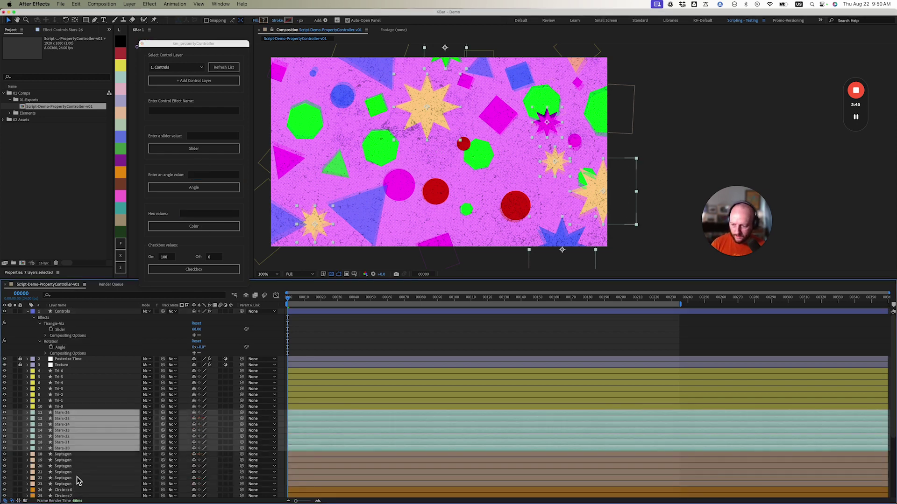
{"action": "left_click", "coordinate": [75, 467]}
{"action": "scroll", "coordinate": [77, 464], "scroll_direction": "down", "scroll_amount": 1}
{"action": "left_click", "coordinate": [69, 490]}
{"action": "key", "text": "super+bracketright"}
{"action": "key", "text": "super+bracketright"}
{"action": "key", "text": "super+bracketright"}
{"action": "key", "text": "super+bracketright"}
{"action": "key", "text": "super+bracketright"}
{"action": "key", "text": "super+bracketright"}
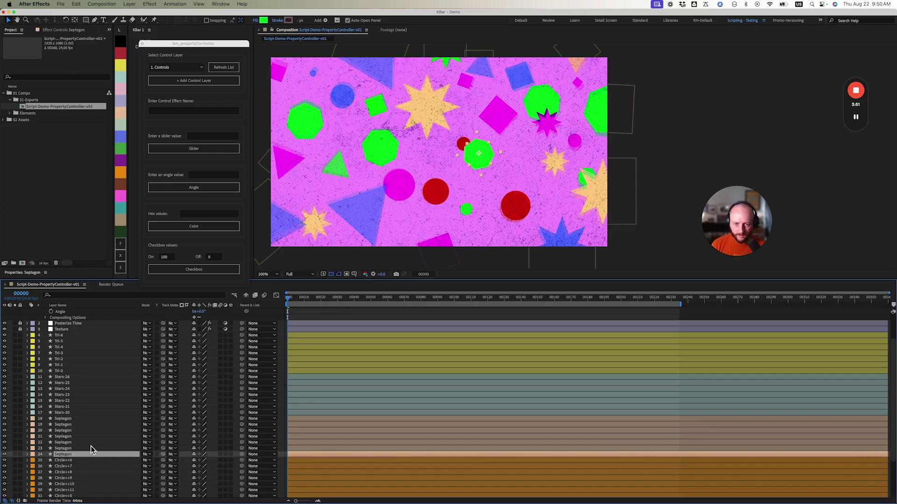
Step: Select Septagon layers 18–24 and filter the timeline for 'color' properties
{"action": "left_click", "coordinate": [75, 420], "text": "shift"}
{"action": "key", "text": "super+f"}
{"action": "type", "text": "color"}
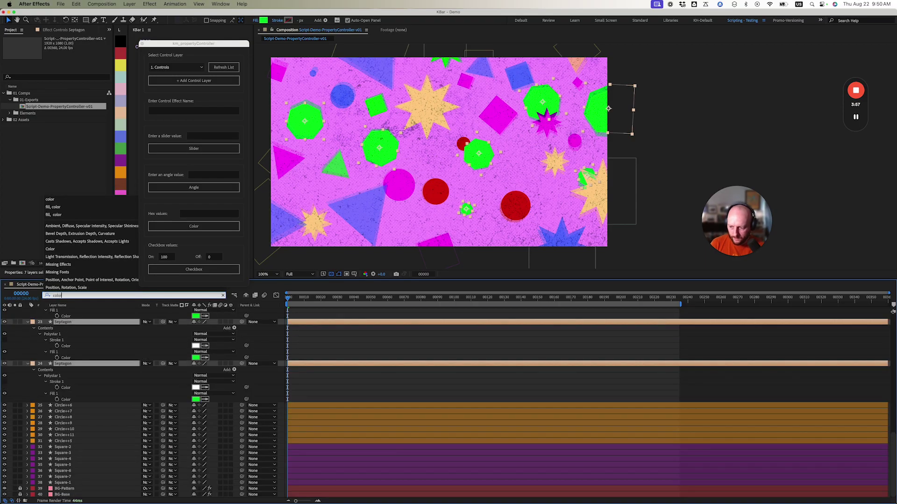
{"action": "key", "text": "Return"}
{"action": "scroll", "coordinate": [91, 441], "scroll_direction": "up", "scroll_amount": 5}
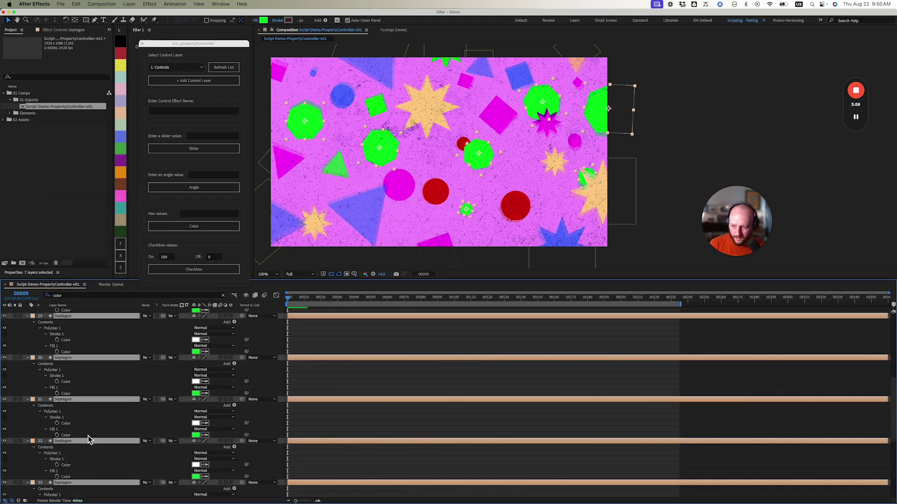
{"action": "key", "text": "grave"}
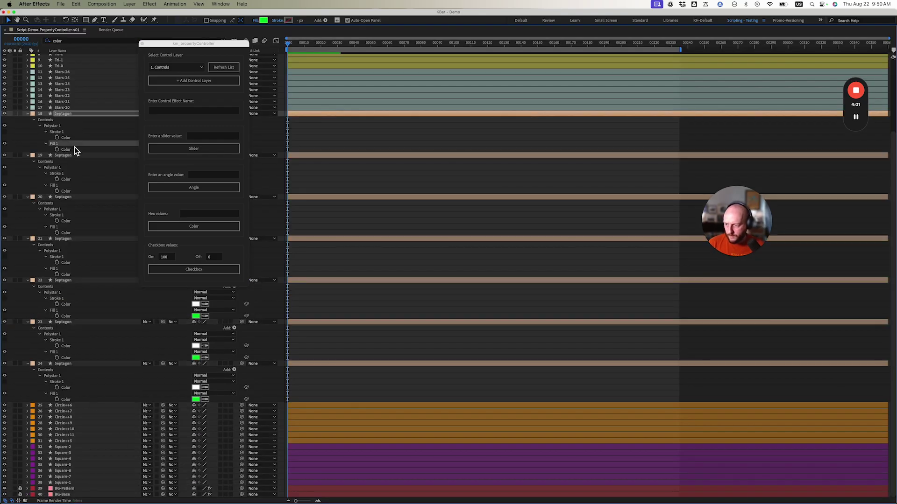
Step: Select the Fill 1 Color properties of Septagon layers 18–24, then deselect everything
{"action": "left_click", "coordinate": [75, 148]}
{"action": "left_click", "coordinate": [66, 192], "text": "shift"}
{"action": "left_click", "coordinate": [65, 233], "text": "shift"}
{"action": "left_click", "coordinate": [69, 274], "text": "shift"}
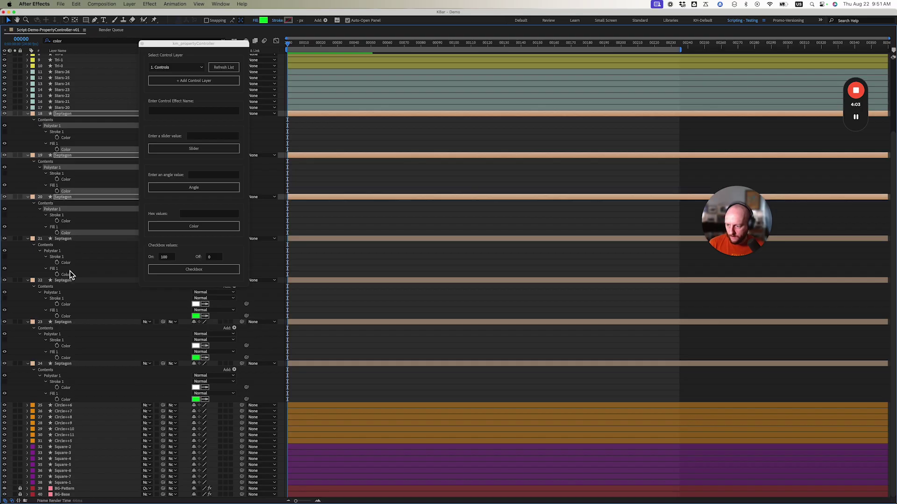
{"action": "left_click", "coordinate": [75, 317], "text": "shift"}
{"action": "left_click", "coordinate": [81, 358], "text": "shift"}
{"action": "left_click", "coordinate": [80, 400], "text": "shift"}
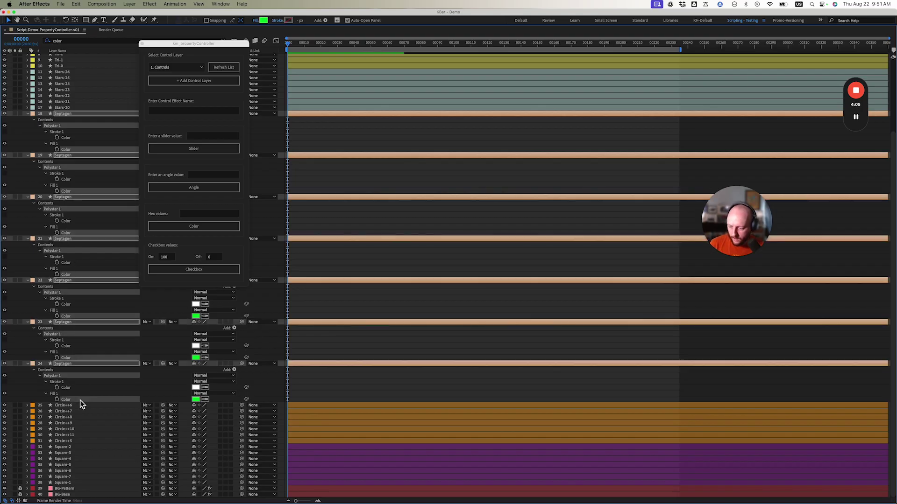
{"action": "key", "text": "grave"}
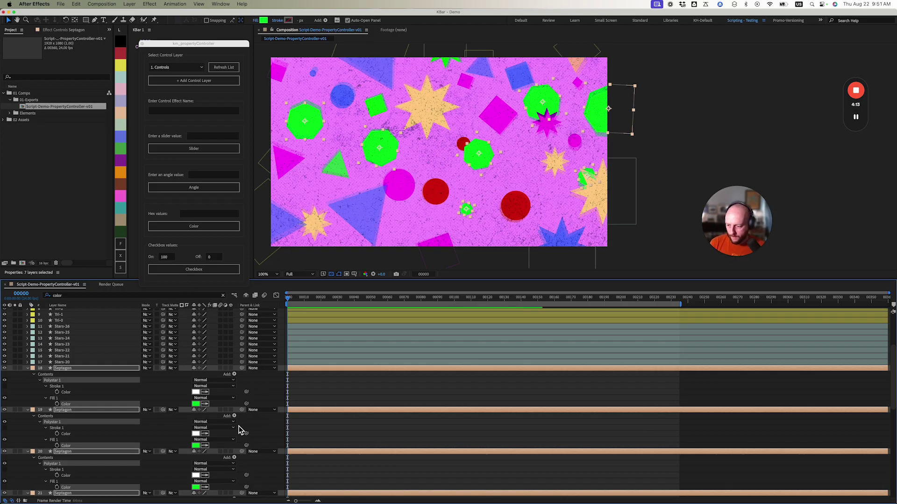
{"action": "left_click", "coordinate": [269, 391]}
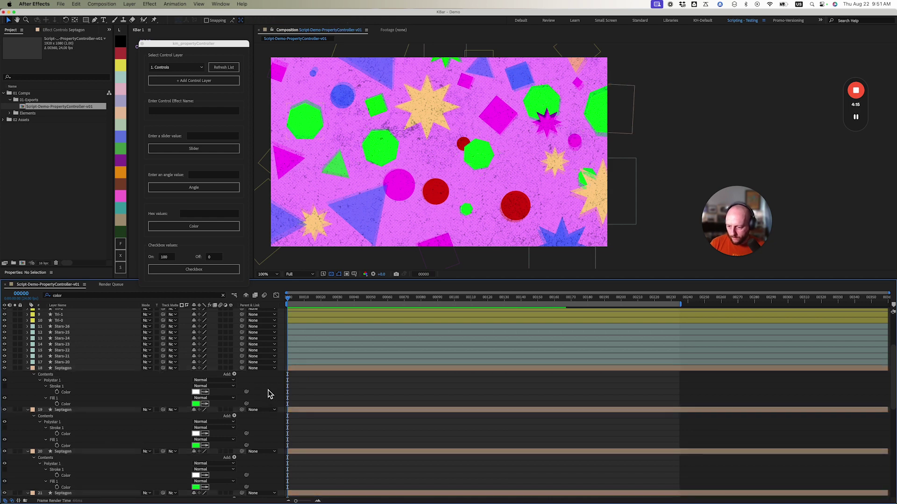
Step: Change layer 18's septagon fill from green to light cyan A2F9FF
{"action": "left_click", "coordinate": [196, 404]}
{"action": "left_click", "coordinate": [409, 266]}
{"action": "left_click", "coordinate": [374, 225]}
{"action": "left_click_drag", "start_coordinate": [375, 224], "coordinate": [344, 223]}
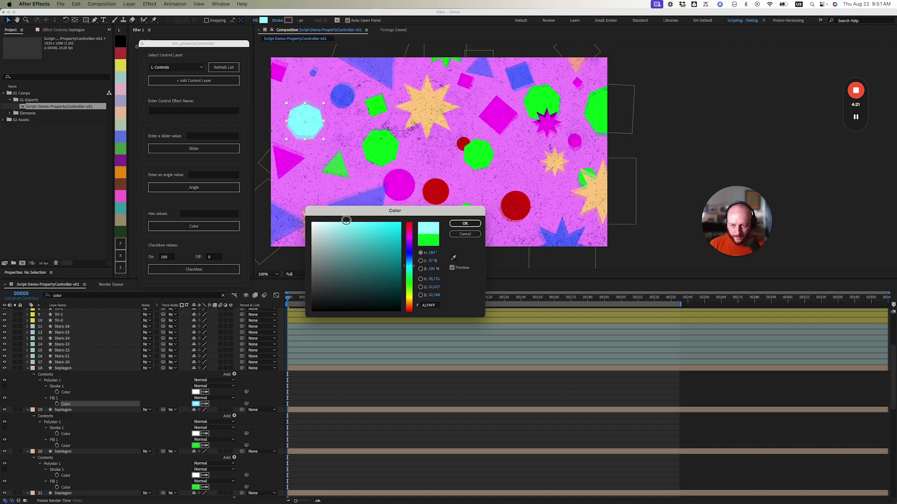
{"action": "left_click", "coordinate": [461, 225]}
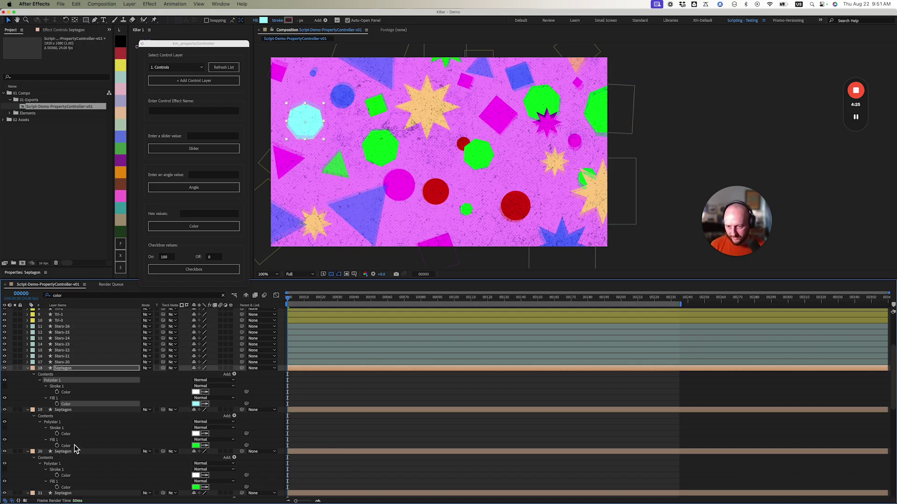
{"action": "left_click", "coordinate": [195, 404]}
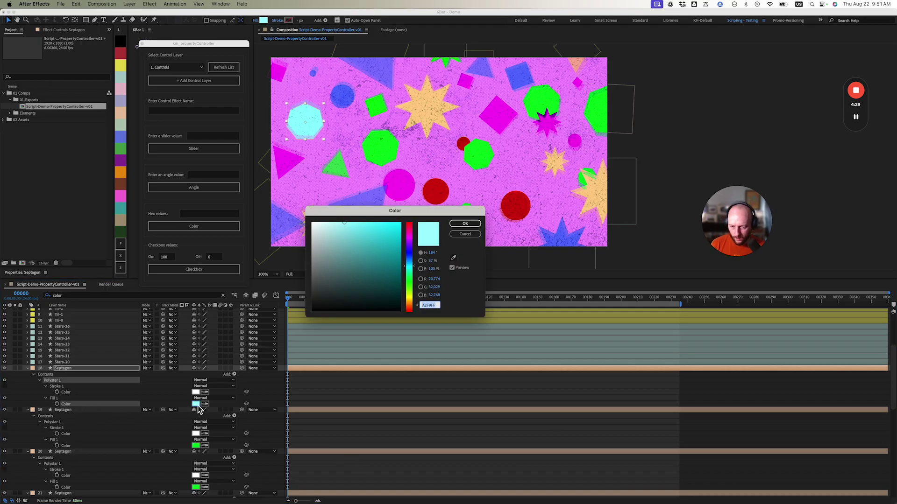
{"action": "key", "text": "Return"}
Step: Select layer 18's Fill 1 Color and move the controller panel off the layer columns
{"action": "left_click", "coordinate": [69, 451]}
{"action": "key", "text": "grave"}
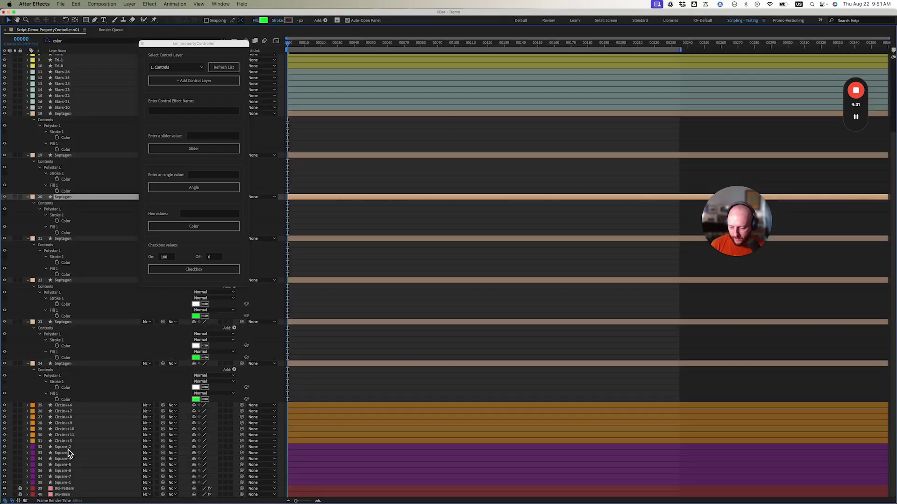
{"action": "left_click", "coordinate": [68, 150]}
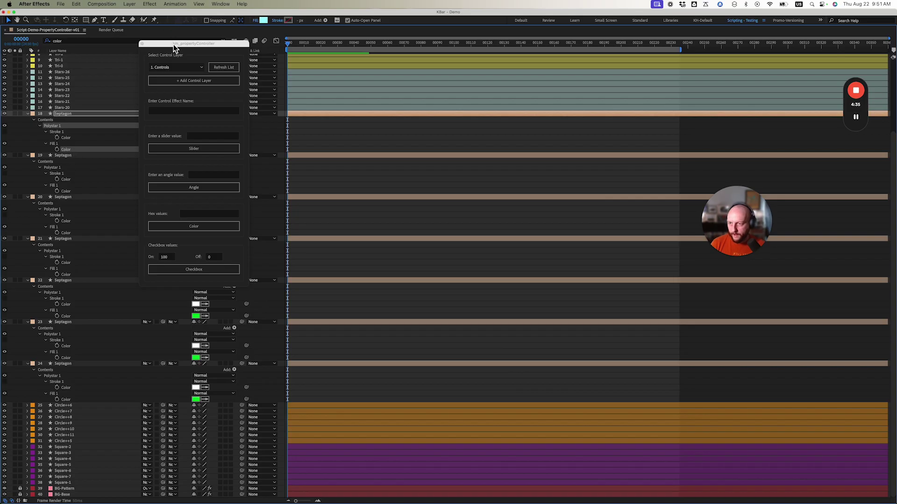
{"action": "left_click_drag", "start_coordinate": [175, 44], "coordinate": [399, 60]}
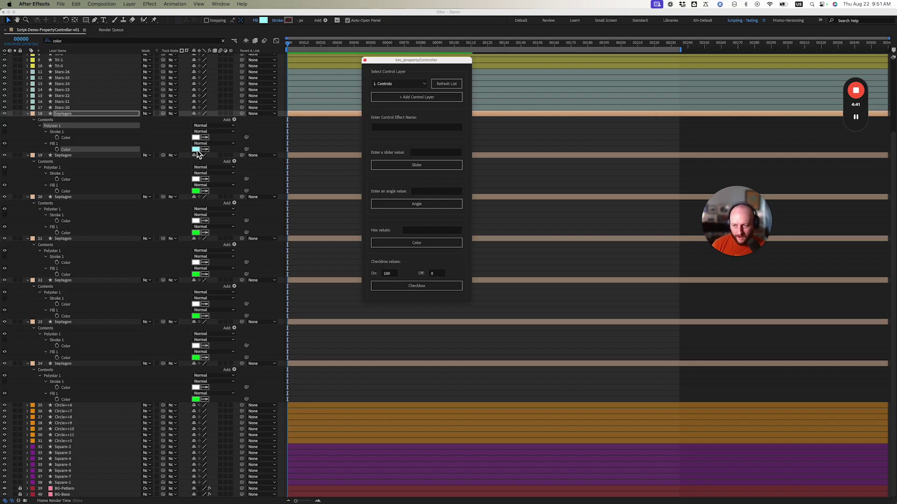
{"action": "left_click", "coordinate": [197, 153]}
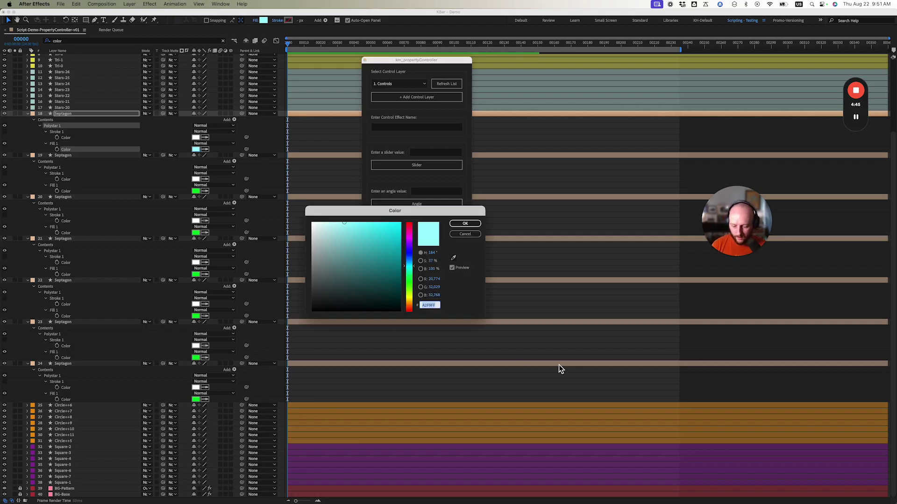
{"action": "left_click", "coordinate": [475, 226]}
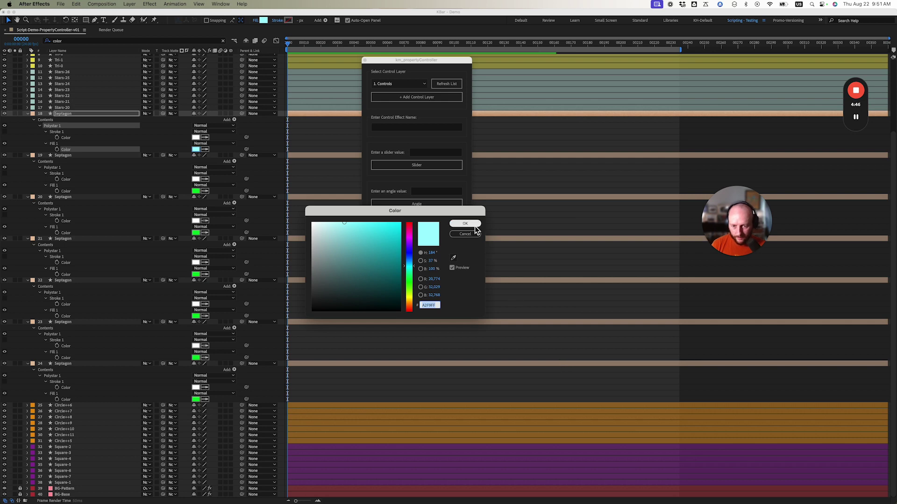
Step: Add the Fill 1 Color properties of layers 19–24 to the selection
{"action": "left_click", "coordinate": [65, 191], "text": "super"}
{"action": "left_click", "coordinate": [66, 233], "text": "super"}
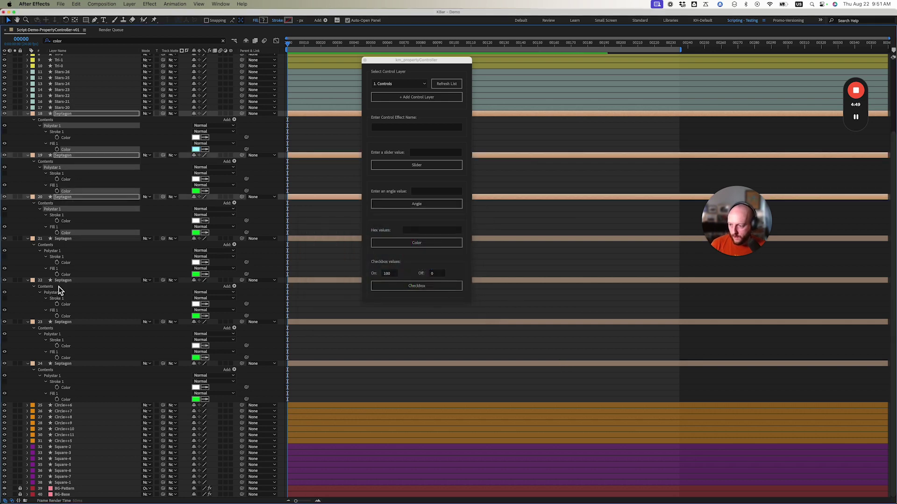
{"action": "left_click", "coordinate": [66, 275], "text": "super"}
{"action": "left_click", "coordinate": [70, 316], "text": "super"}
{"action": "left_click", "coordinate": [66, 358], "text": "super"}
{"action": "left_click", "coordinate": [68, 399], "text": "super"}
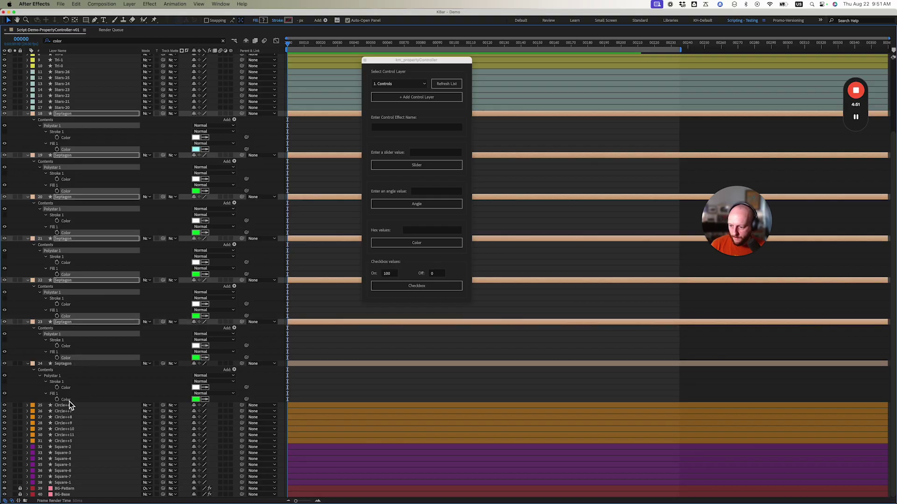
{"action": "key", "text": "grave"}
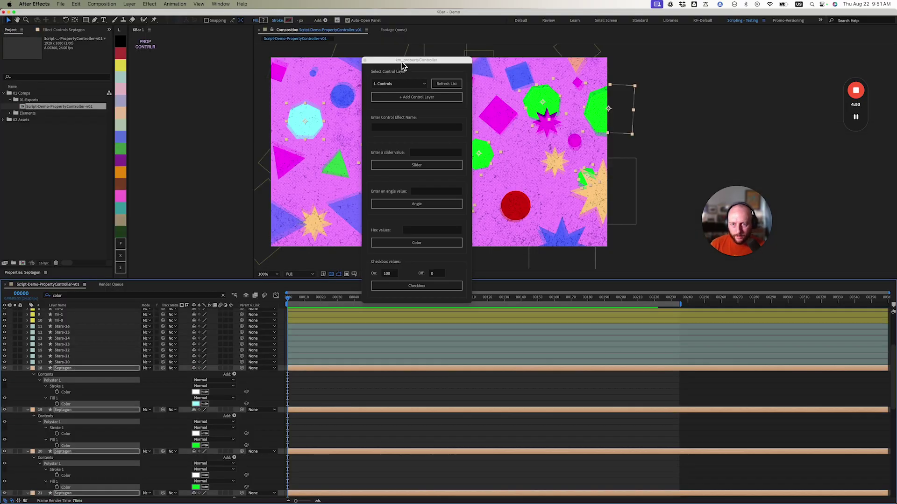
Step: Apply hex A2F9FF through the controller's Color control to all septagon fills
{"action": "left_click_drag", "start_coordinate": [401, 61], "coordinate": [174, 41]}
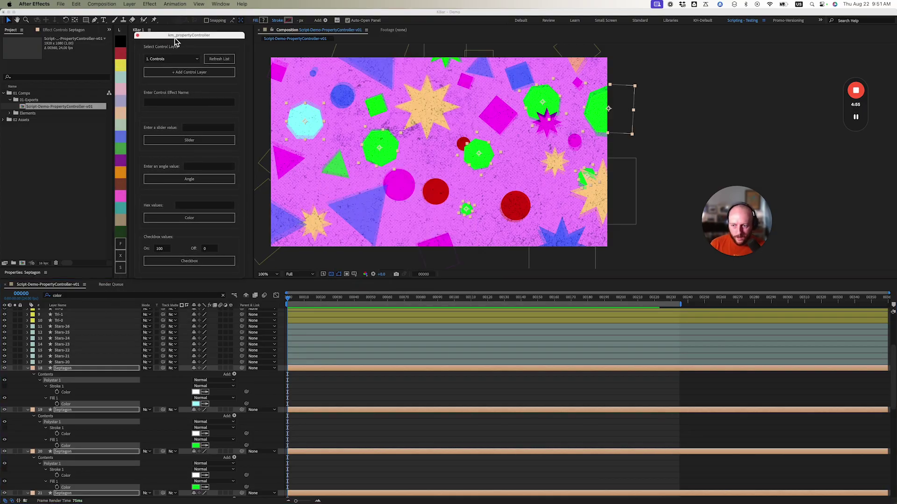
{"action": "left_click", "coordinate": [208, 205]}
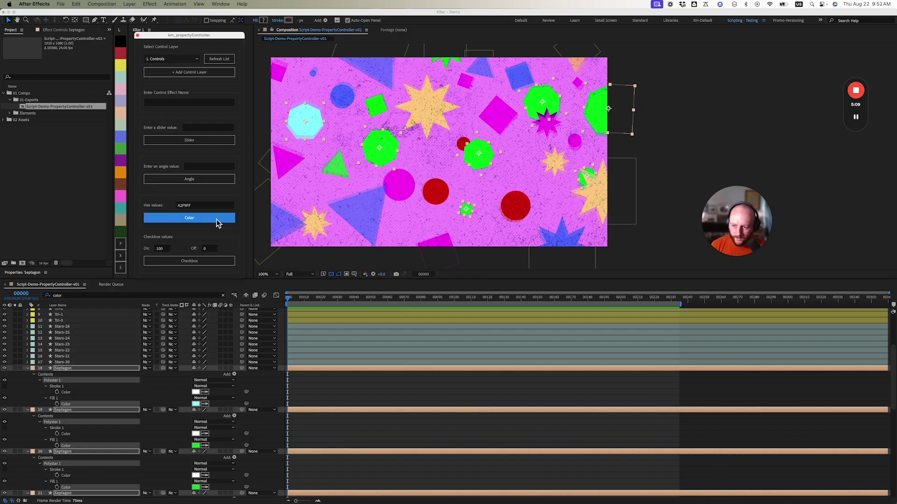
{"action": "left_click", "coordinate": [217, 219]}
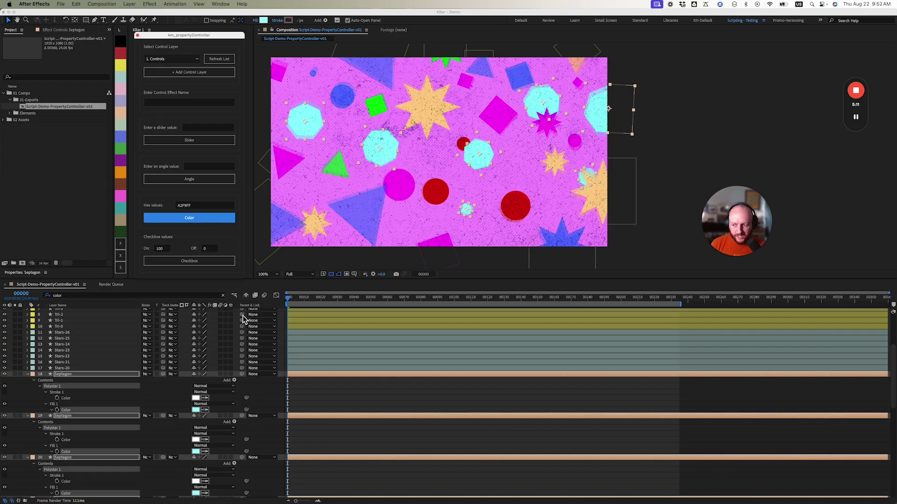
Step: Rename the Controls layer's Polystar 1 colour effect to Sept-Color
{"action": "scroll", "coordinate": [84, 326], "scroll_direction": "up", "scroll_amount": 5}
{"action": "left_click", "coordinate": [72, 315]}
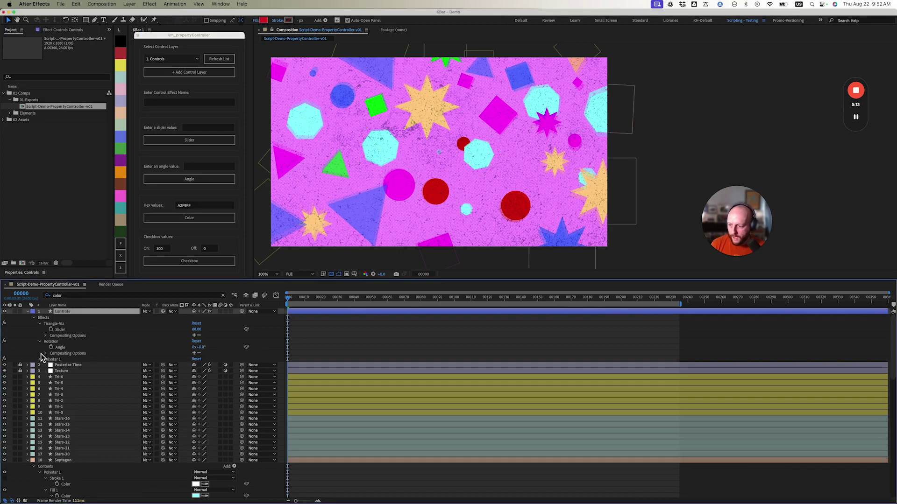
{"action": "left_click", "coordinate": [40, 360]}
{"action": "left_click", "coordinate": [99, 361]}
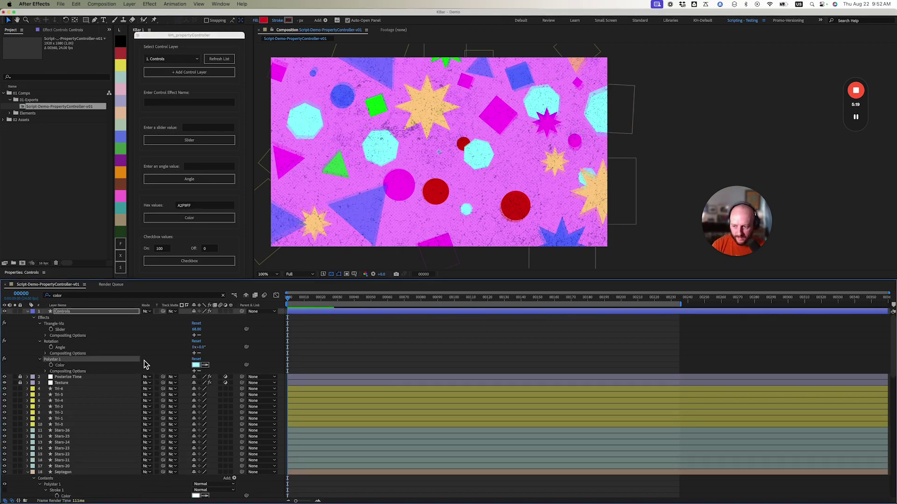
{"action": "left_click", "coordinate": [132, 365]}
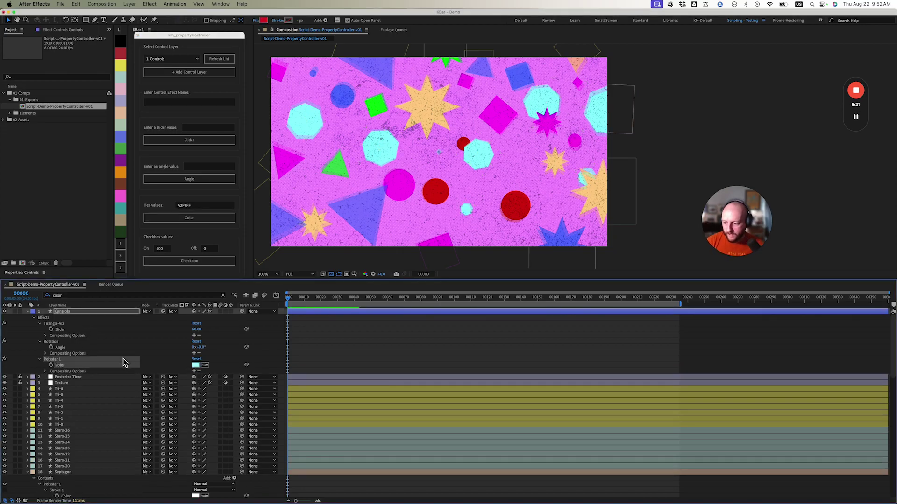
{"action": "left_click", "coordinate": [96, 359]}
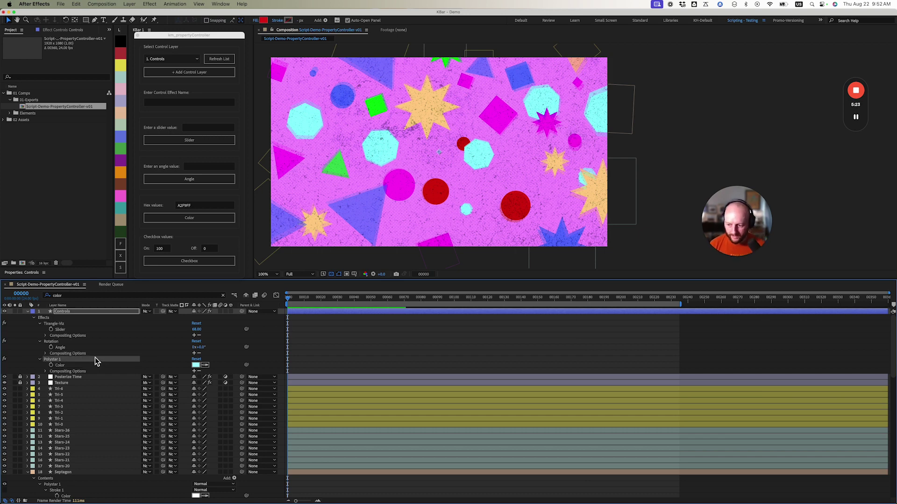
{"action": "scroll", "coordinate": [68, 483], "scroll_direction": "down", "scroll_amount": 2}
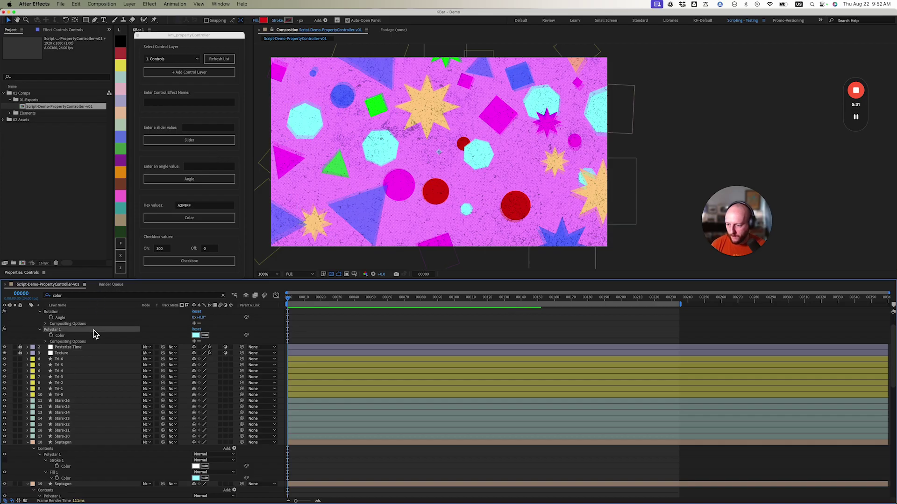
{"action": "key", "text": "Return"}
{"action": "type", "text": "Sept-Co"}
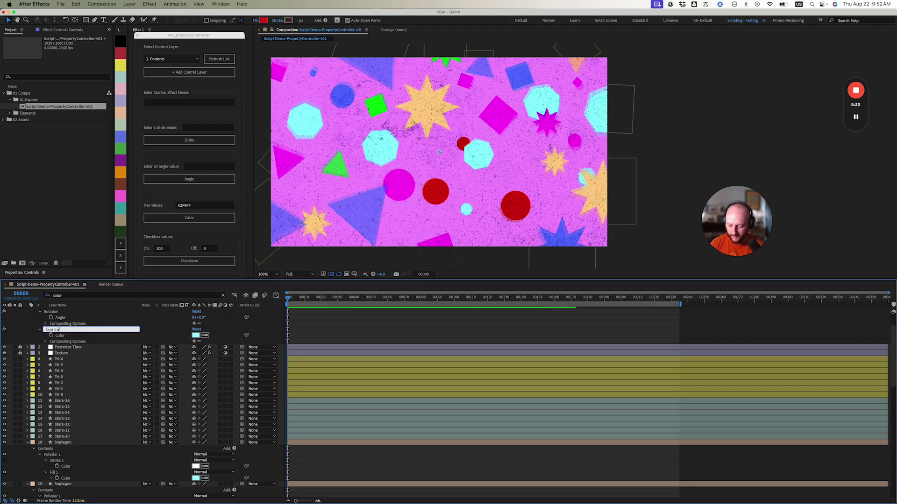
{"action": "type", "text": "lor"}
{"action": "key", "text": "Return"}
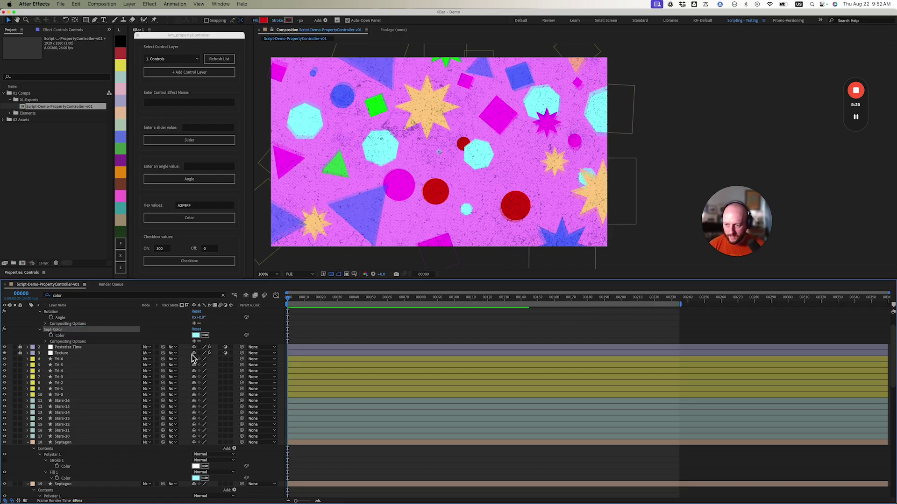
Step: Preview magenta and other colours on Sept-Color, then cancel to keep cyan
{"action": "left_click", "coordinate": [196, 335]}
{"action": "left_click_drag", "start_coordinate": [410, 244], "coordinate": [409, 229]}
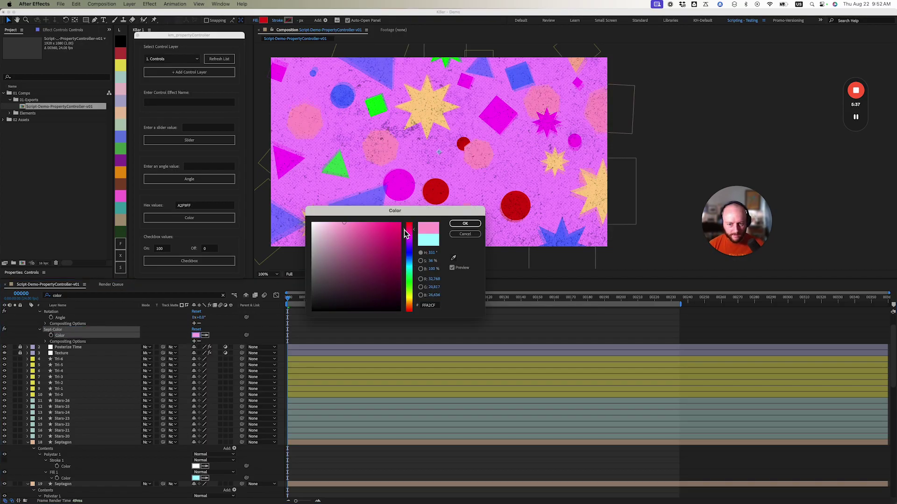
{"action": "left_click_drag", "start_coordinate": [348, 241], "coordinate": [398, 225]}
{"action": "left_click", "coordinate": [465, 234]}
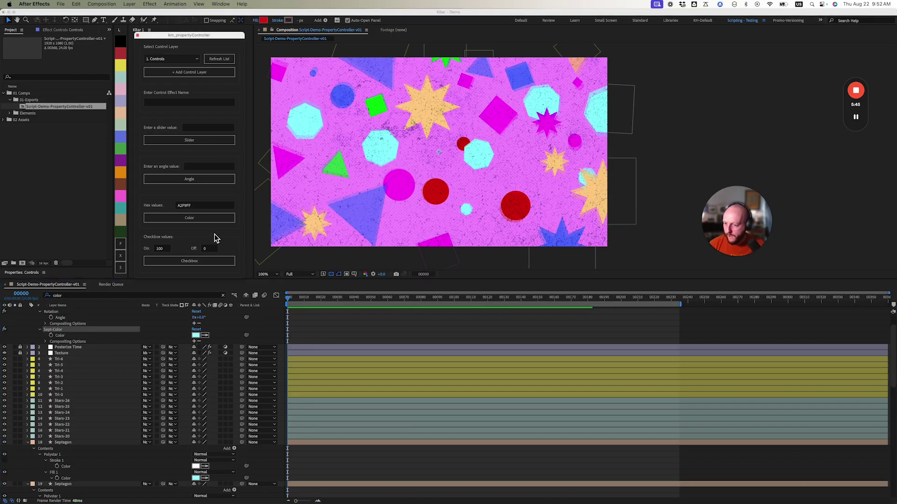
Step: Clear the A2F9FF hex value and the timeline's 'color' search
{"action": "left_click", "coordinate": [203, 205]}
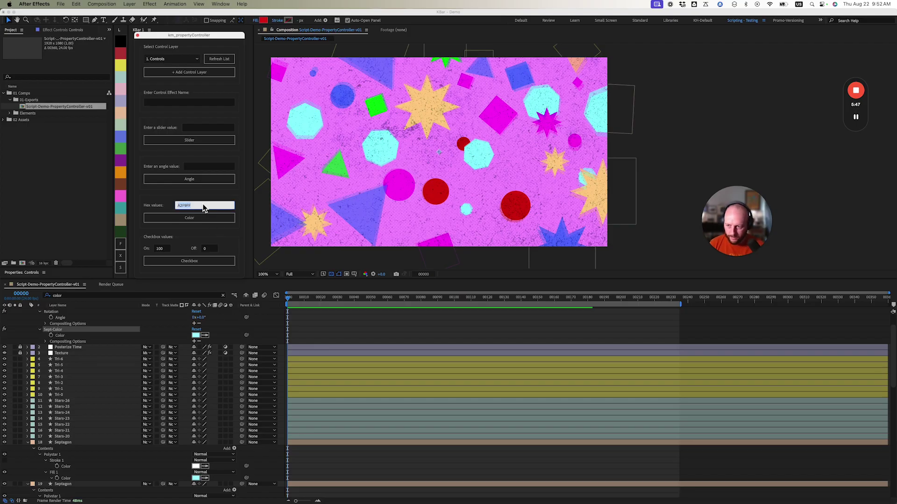
{"action": "key", "text": "BackSpace"}
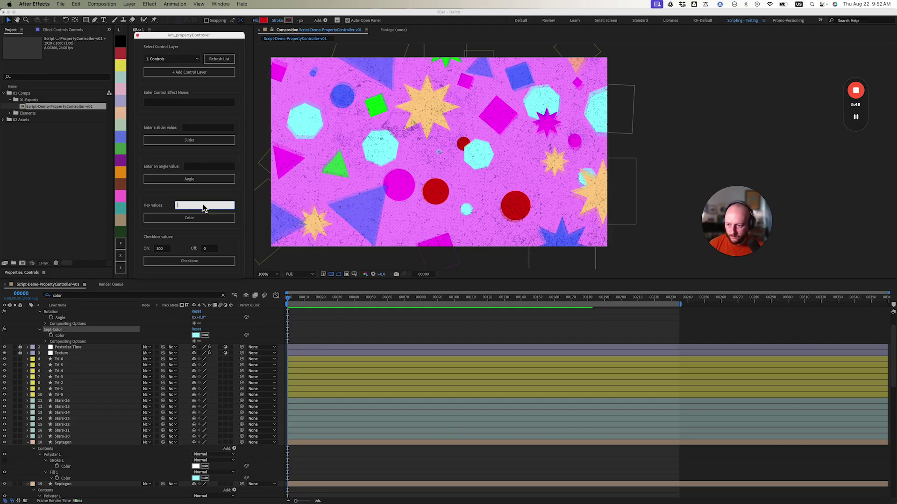
{"action": "left_click", "coordinate": [122, 442]}
{"action": "scroll", "coordinate": [117, 434], "scroll_direction": "down", "scroll_amount": 6}
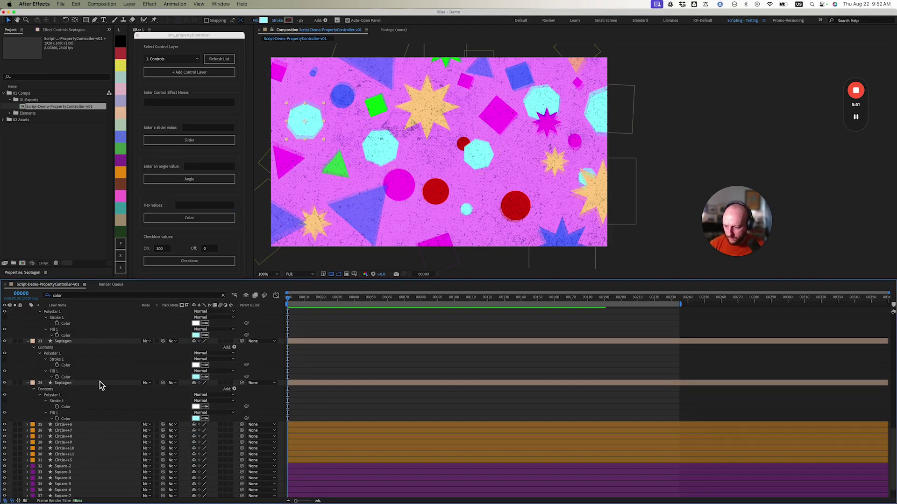
{"action": "left_click", "coordinate": [100, 382], "text": "shift"}
{"action": "key", "text": "Escape"}
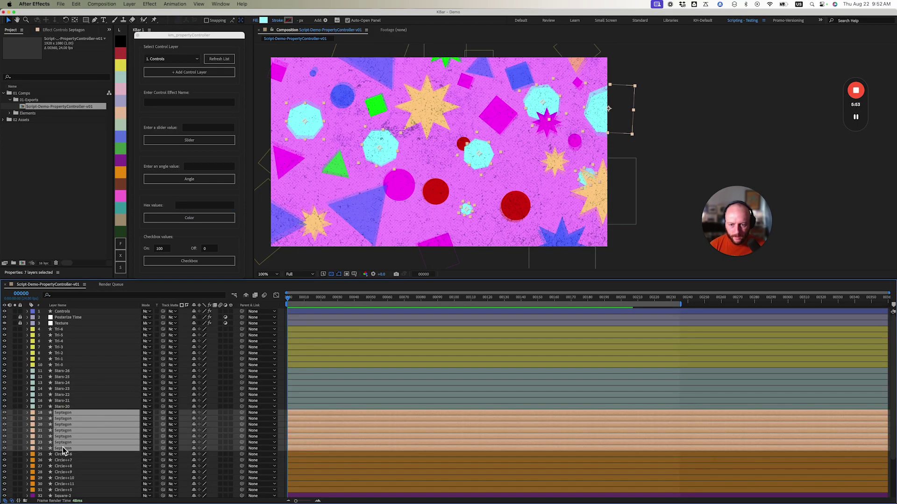
Step: Select the seven Square layers and their Opacity properties, each at 100%
{"action": "scroll", "coordinate": [70, 446], "scroll_direction": "down", "scroll_amount": 4}
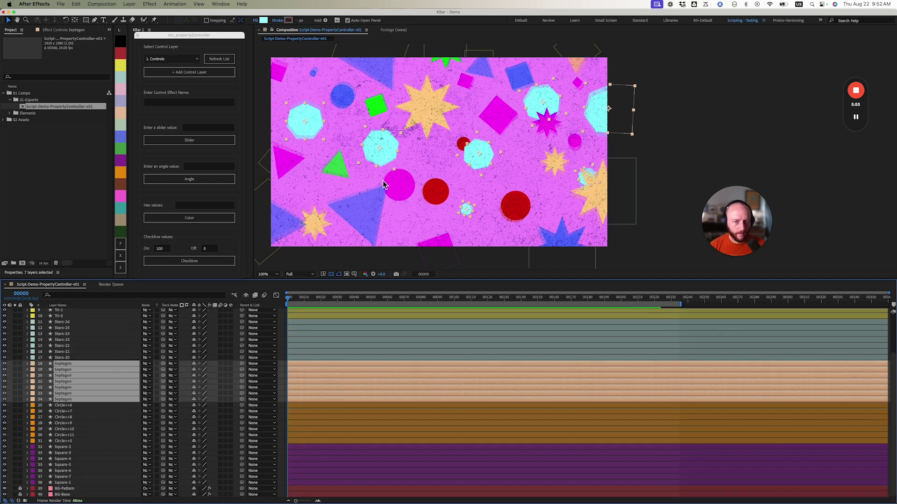
{"action": "left_click", "coordinate": [83, 483]}
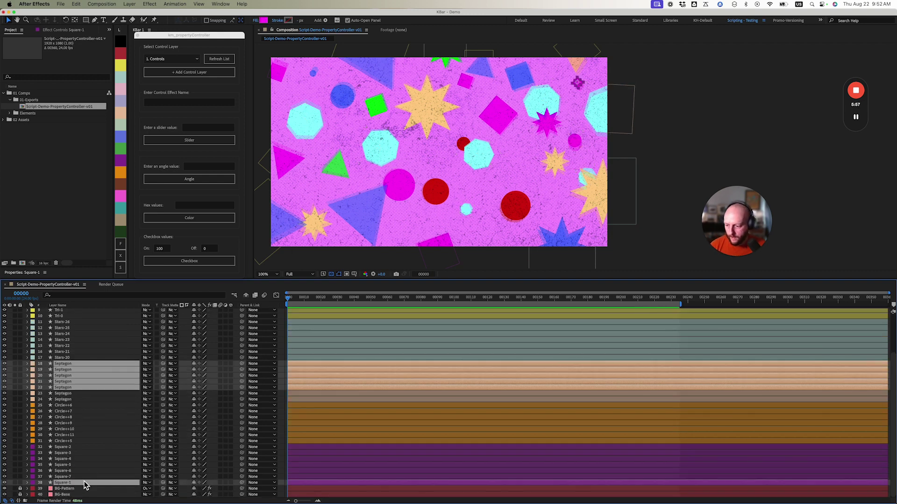
{"action": "left_click", "coordinate": [83, 447], "text": "shift"}
{"action": "key", "text": "t"}
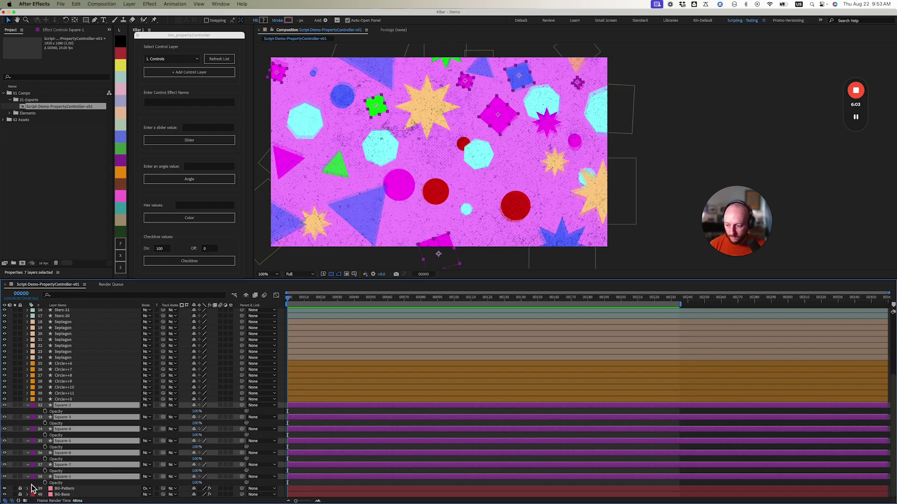
{"action": "left_click_drag", "start_coordinate": [30, 485], "coordinate": [66, 411]}
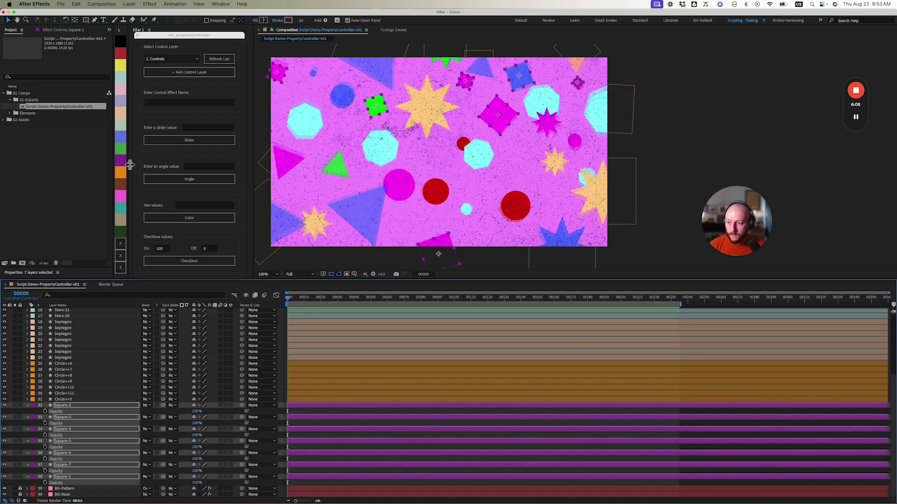
{"action": "left_click", "coordinate": [177, 103]}
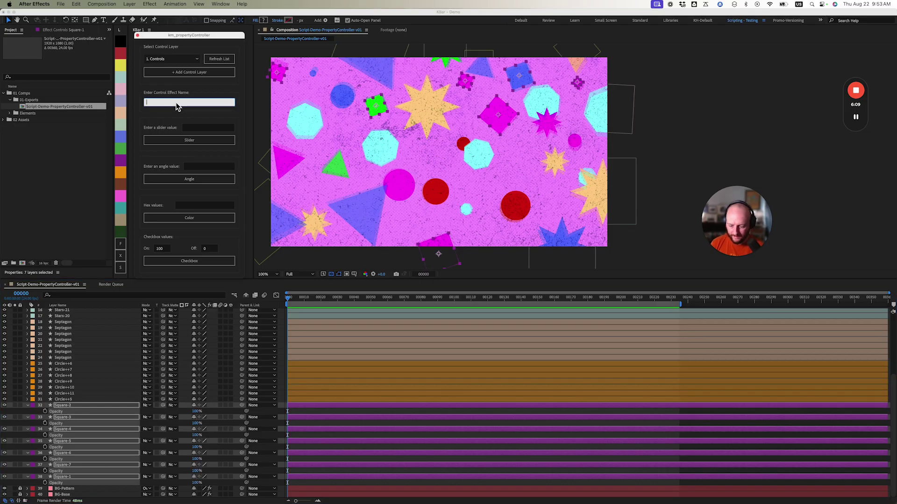
Step: Name the new checkbox control 'Square-Checkbox', keep On 100 and Off 0, and link the seven Square opacities to it
{"action": "type", "text": "Square-Checkbox"}
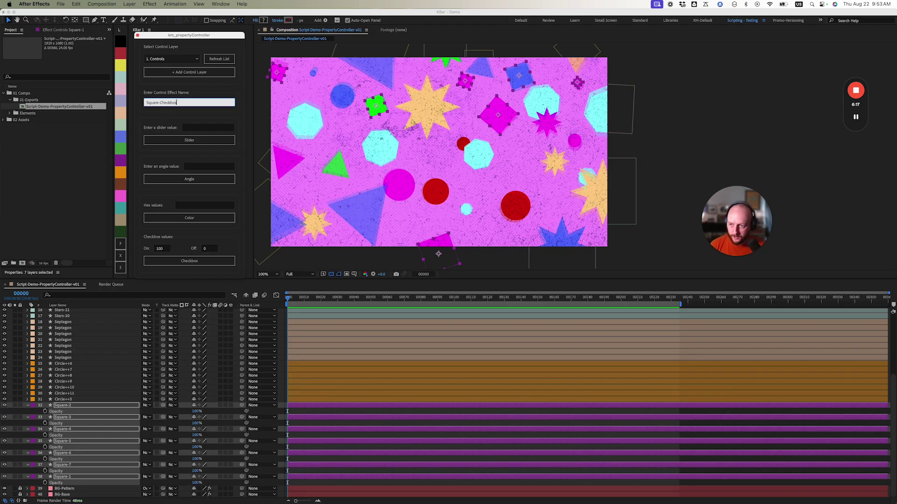
{"action": "left_click", "coordinate": [210, 237]}
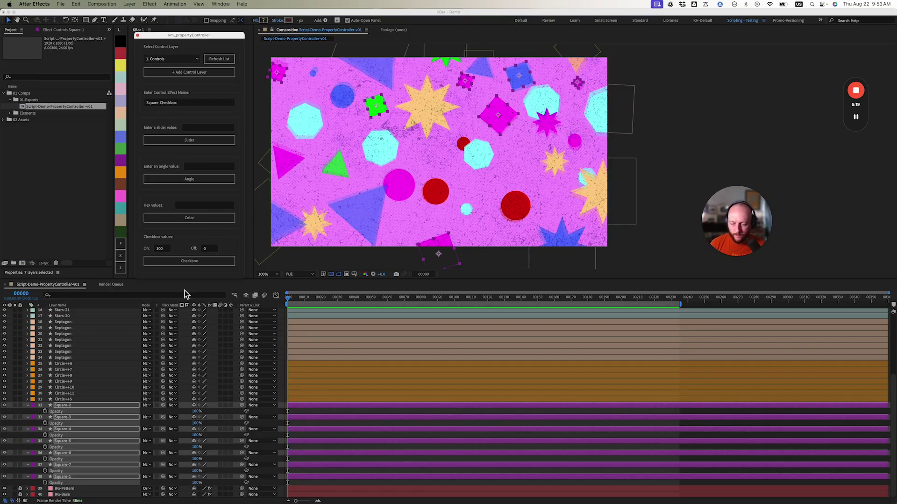
{"action": "left_click", "coordinate": [180, 260]}
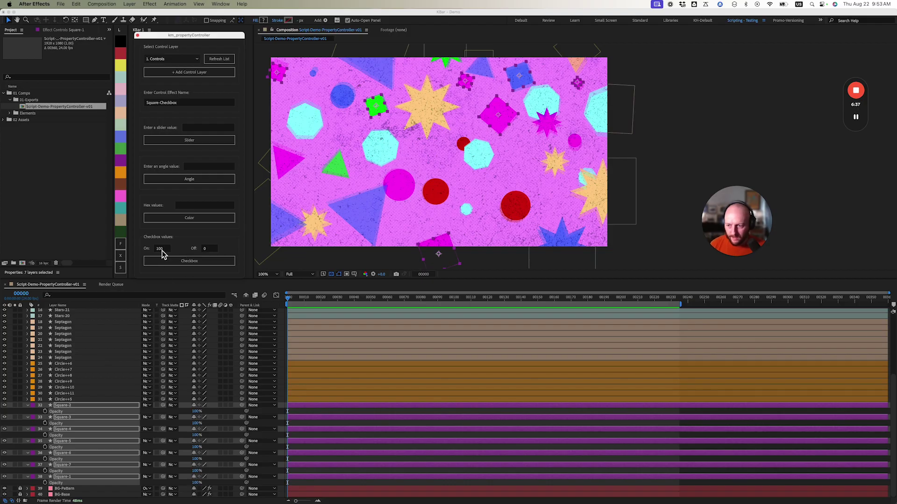
{"action": "double_click", "coordinate": [163, 250]}
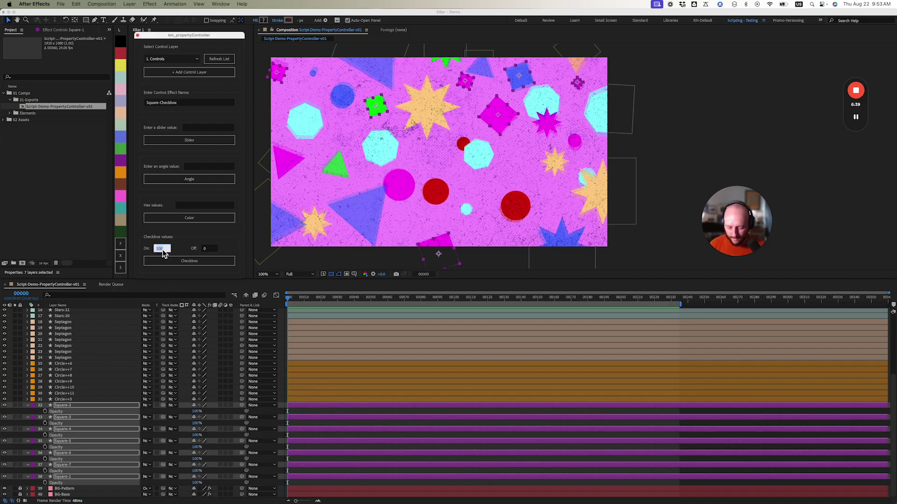
{"action": "left_click", "coordinate": [182, 240]}
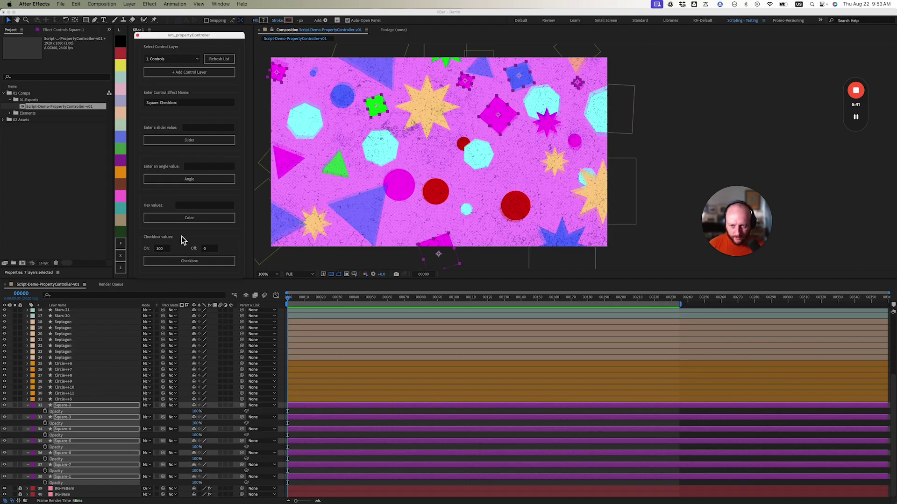
{"action": "left_click", "coordinate": [190, 260]}
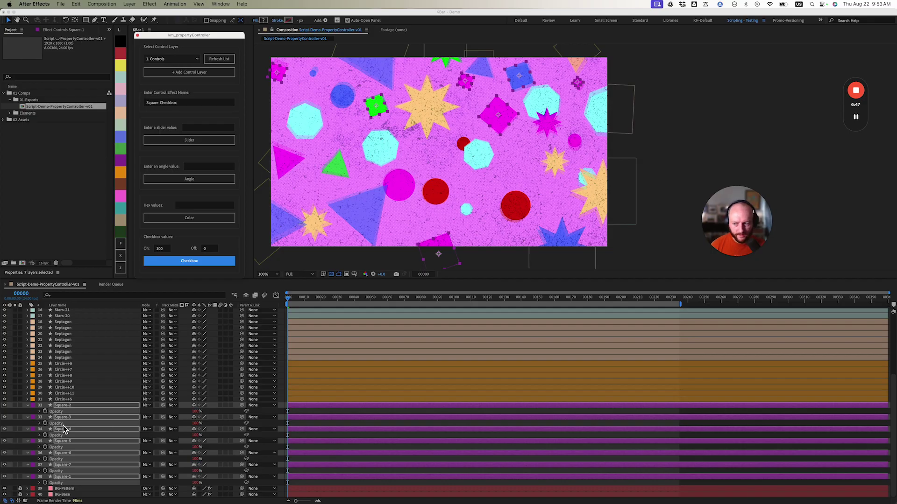
Step: Show the Controls layer's effects and expand the Square-Checkbox control
{"action": "scroll", "coordinate": [66, 430], "scroll_direction": "up", "scroll_amount": 5}
{"action": "left_click", "coordinate": [80, 312]}
{"action": "key", "text": "e"}
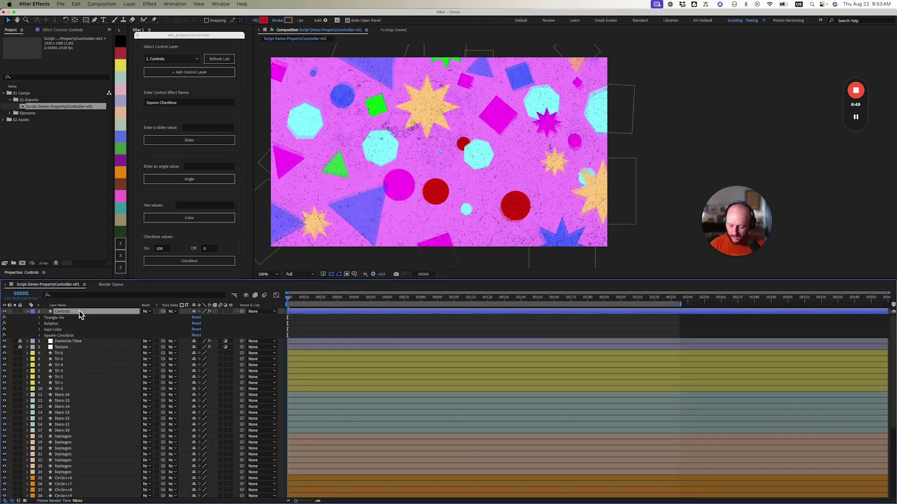
{"action": "left_click", "coordinate": [40, 335]}
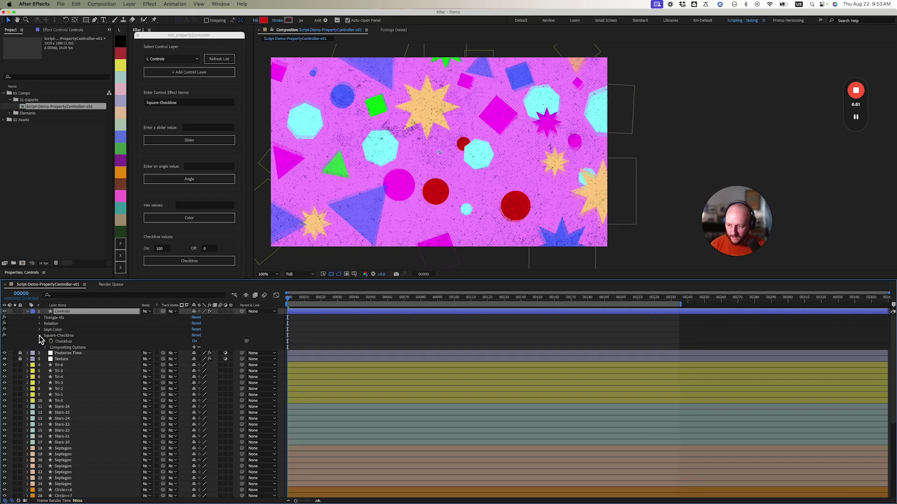
{"action": "left_click", "coordinate": [84, 341]}
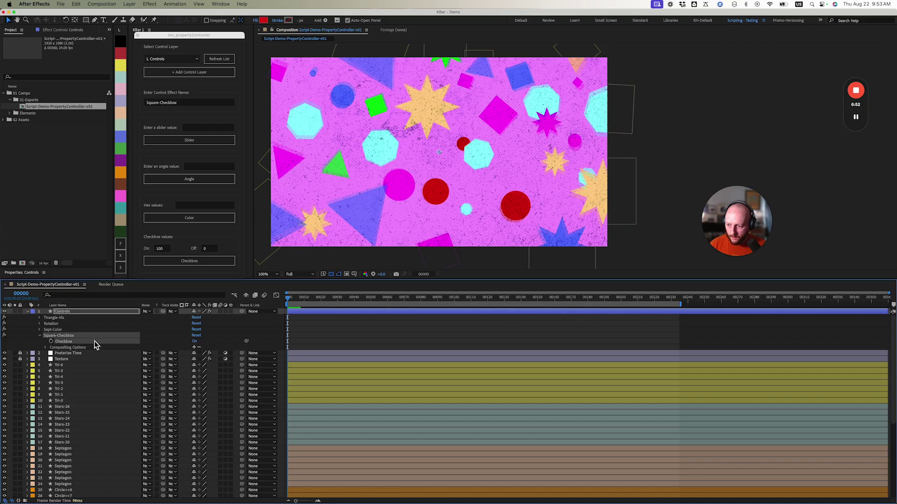
Step: Toggle Square-Checkbox off and on to hide and show the squares, leave it on, and collapse it
{"action": "left_click", "coordinate": [195, 344]}
{"action": "left_click", "coordinate": [195, 343]}
{"action": "left_click", "coordinate": [195, 343]}
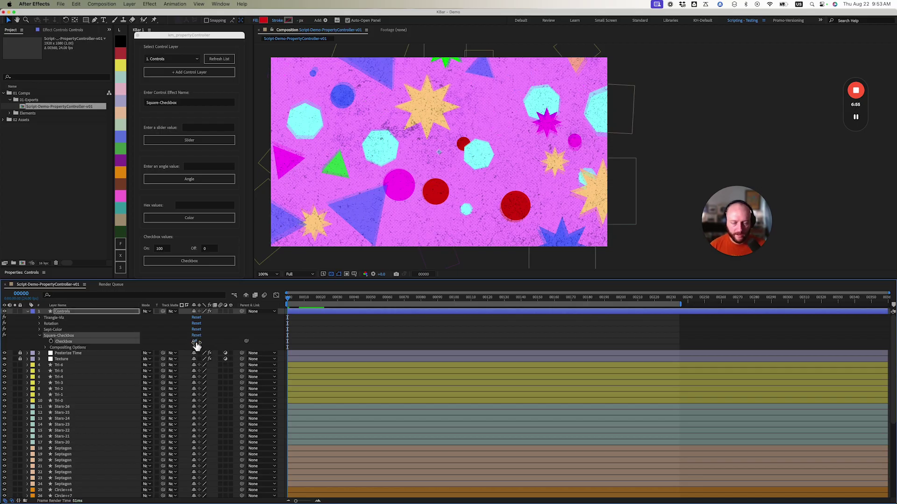
{"action": "left_click", "coordinate": [195, 344]}
{"action": "left_click", "coordinate": [196, 344]}
{"action": "left_click", "coordinate": [195, 344]}
{"action": "left_click", "coordinate": [195, 344]}
{"action": "left_click", "coordinate": [195, 343]}
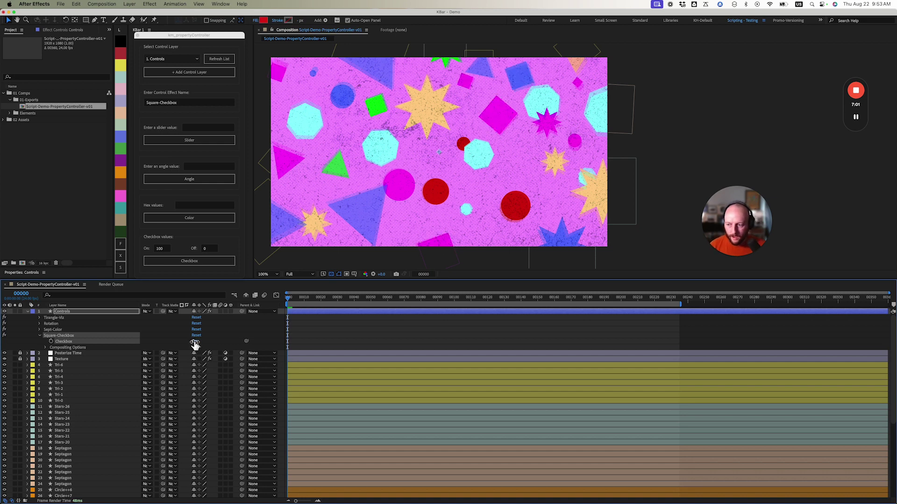
{"action": "left_click", "coordinate": [39, 335]}
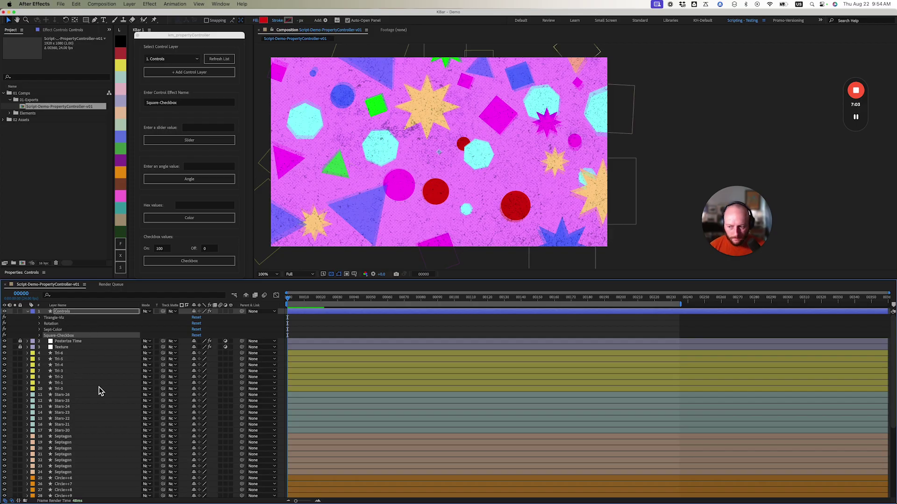
{"action": "scroll", "coordinate": [96, 413], "scroll_direction": "down", "scroll_amount": 3}
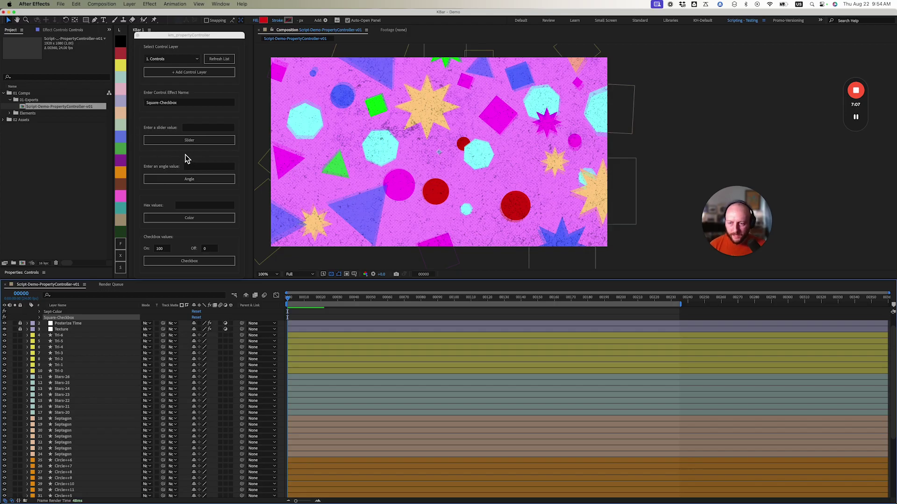
Step: Select the Stars-22 layer and reveal its Position property in the timeline
{"action": "left_click", "coordinate": [86, 403]}
{"action": "key", "text": "p"}
{"action": "key", "text": "Return"}
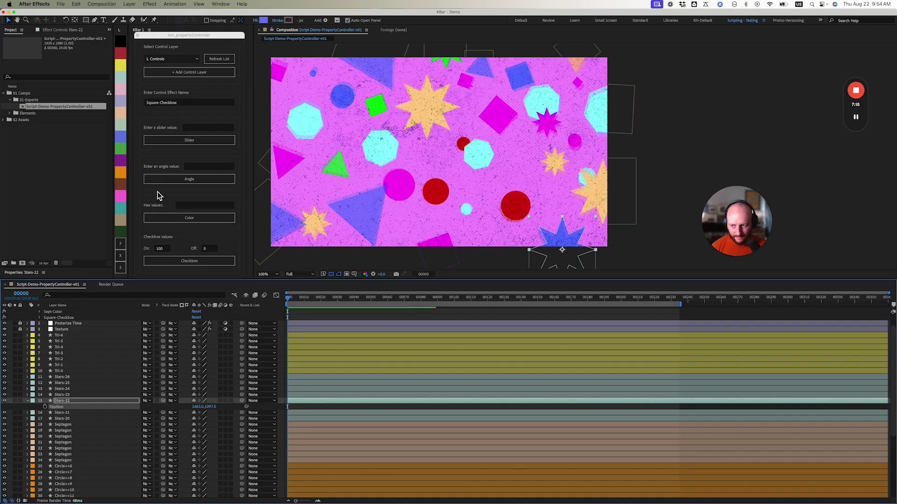
{"action": "left_click", "coordinate": [238, 239]}
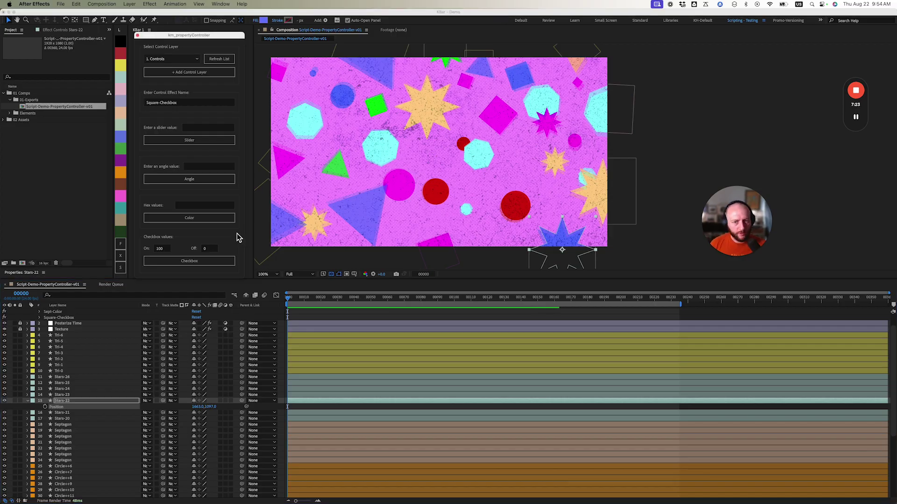